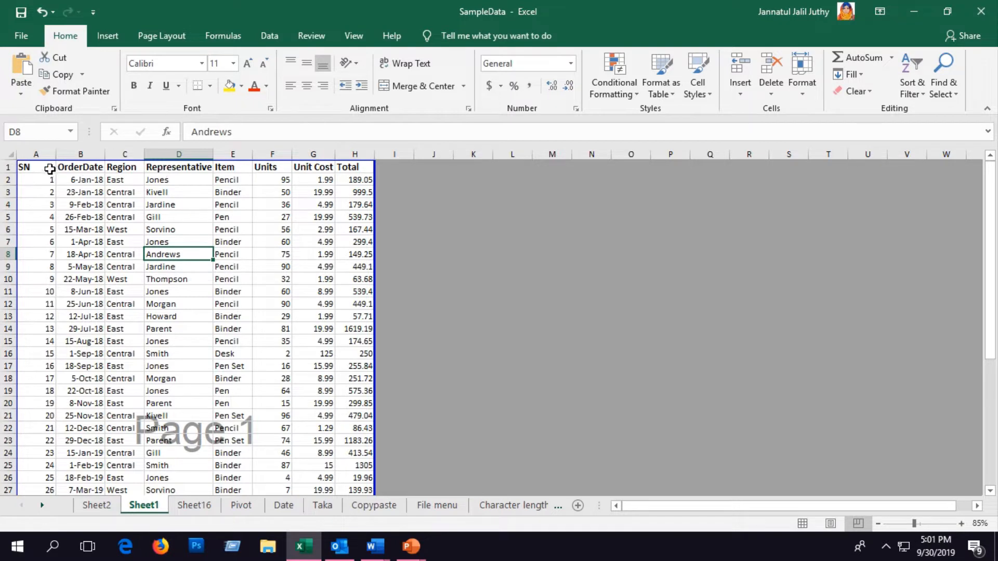
Step: Center the contents of the whole SN column
{"action": "left_click", "coordinate": [36, 155]}
{"action": "left_click", "coordinate": [306, 86]}
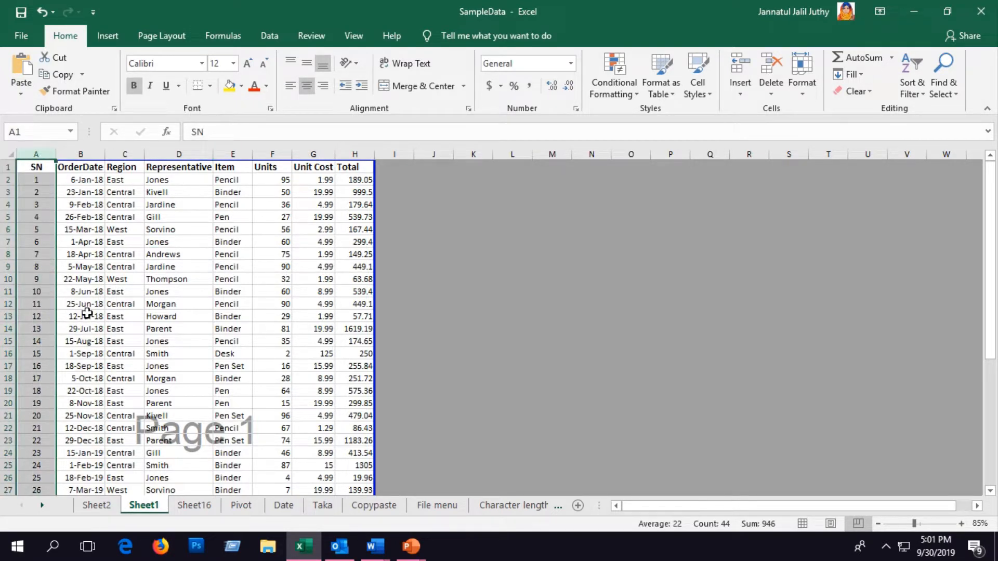
Step: Widen the OrderDate and Region columns and move the page break past the Total column so everything fits on page 1
{"action": "left_click_drag", "start_coordinate": [105, 154], "coordinate": [168, 154]}
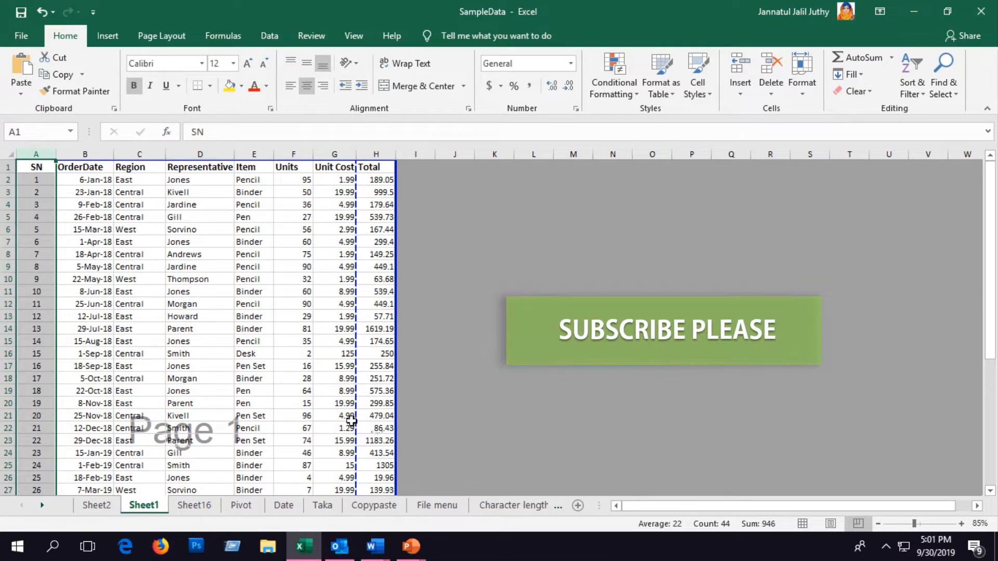
{"action": "left_click_drag", "start_coordinate": [395, 194], "coordinate": [395, 194]}
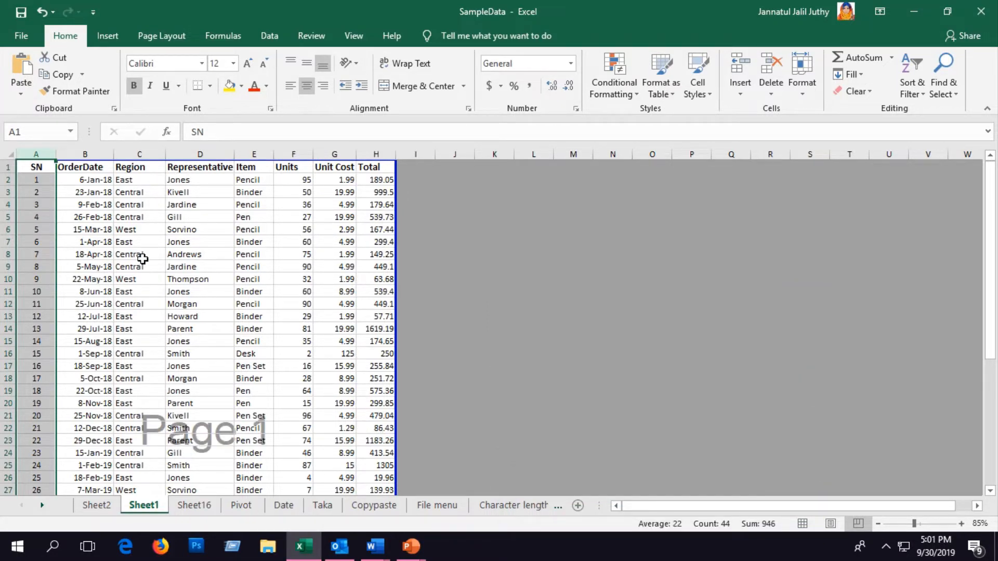
Step: Examine the order dates, representatives, items, units and unit costs in the Sheet1 sales data
{"action": "left_click", "coordinate": [85, 182]}
{"action": "left_click", "coordinate": [87, 193]}
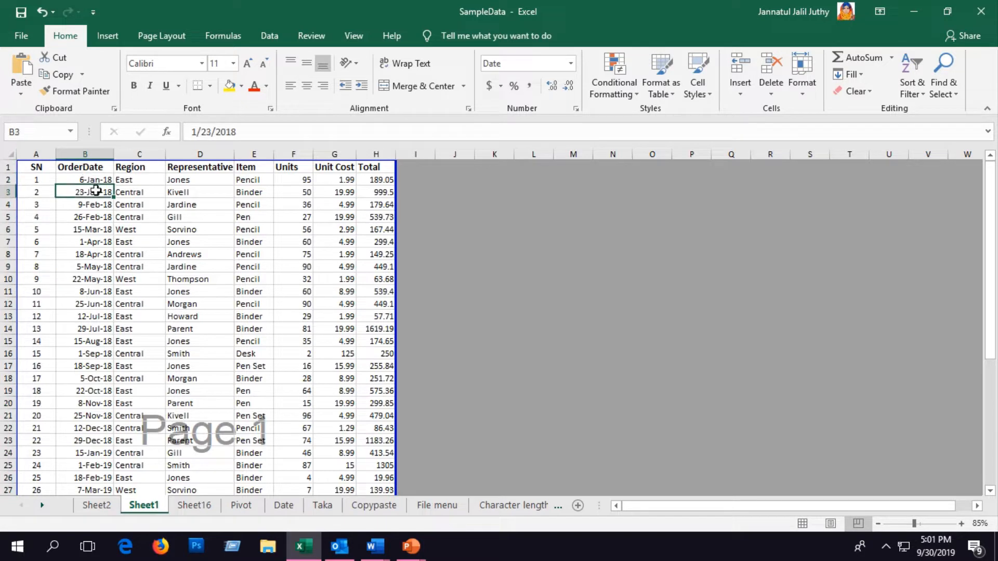
{"action": "left_click", "coordinate": [91, 217]}
{"action": "left_click", "coordinate": [94, 279]}
{"action": "left_click", "coordinate": [98, 329]}
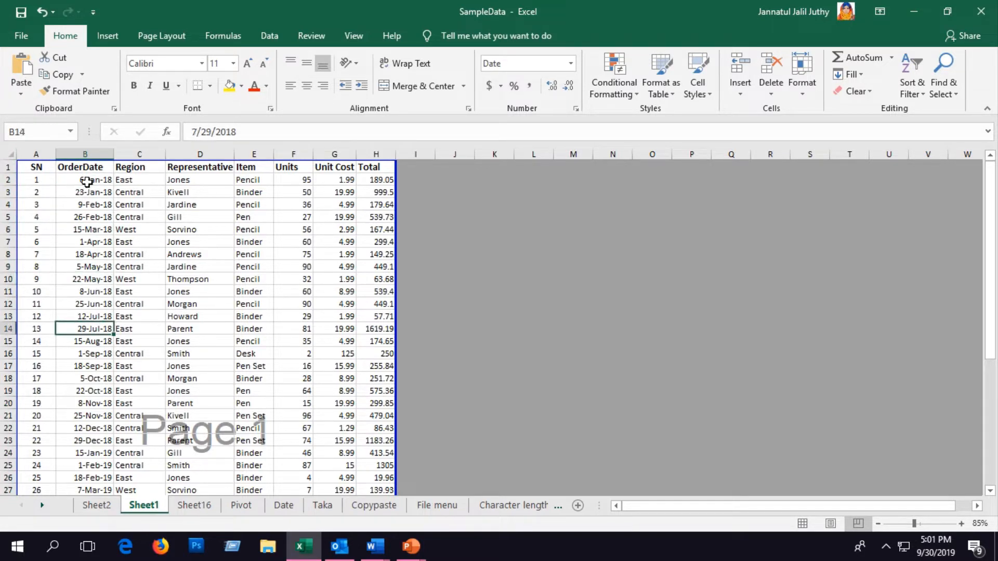
{"action": "left_click_drag", "start_coordinate": [86, 182], "coordinate": [100, 418]}
{"action": "left_click", "coordinate": [94, 370]}
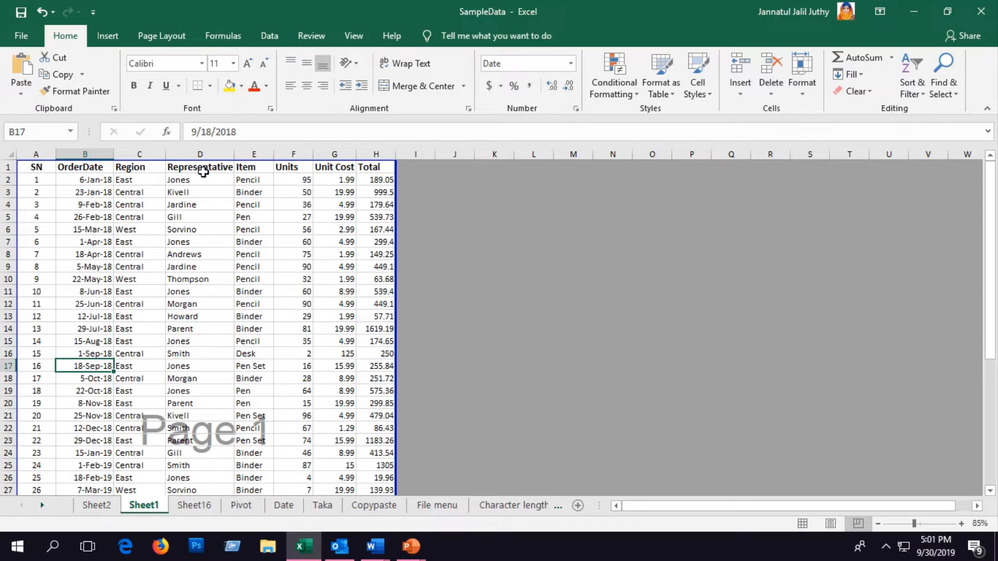
{"action": "left_click_drag", "start_coordinate": [203, 176], "coordinate": [204, 416]}
{"action": "left_click", "coordinate": [186, 293]}
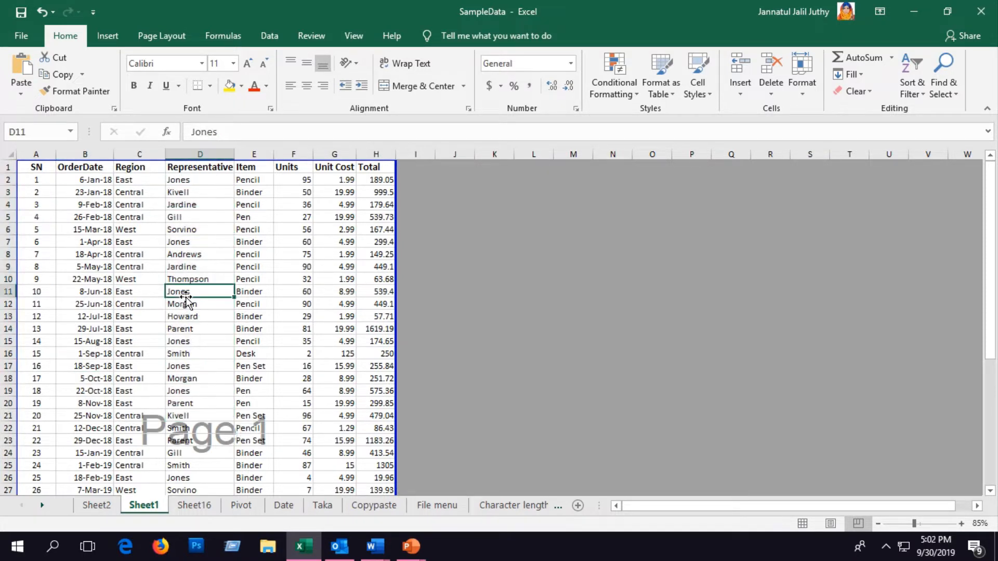
{"action": "left_click", "coordinate": [262, 172]}
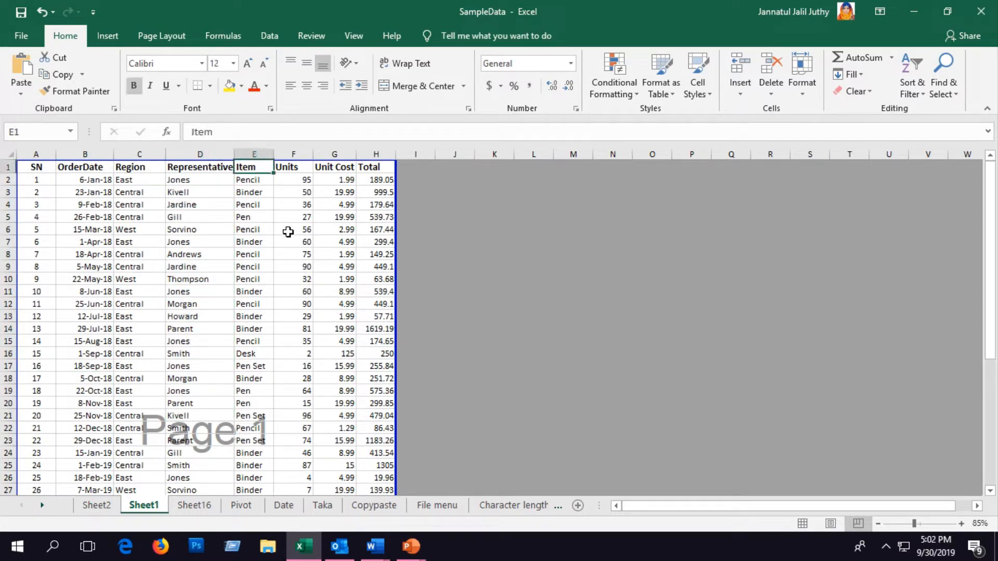
{"action": "left_click", "coordinate": [304, 217]}
{"action": "left_click", "coordinate": [335, 180]}
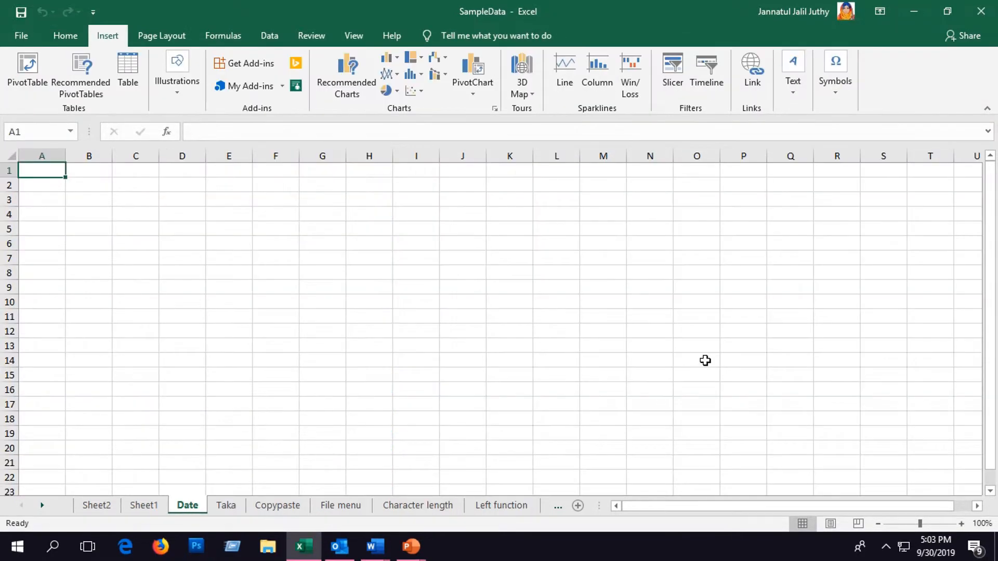
Step: Create a PivotTable on a new worksheet from the Sheet1 data range A1:H44
{"action": "left_click", "coordinate": [144, 506]}
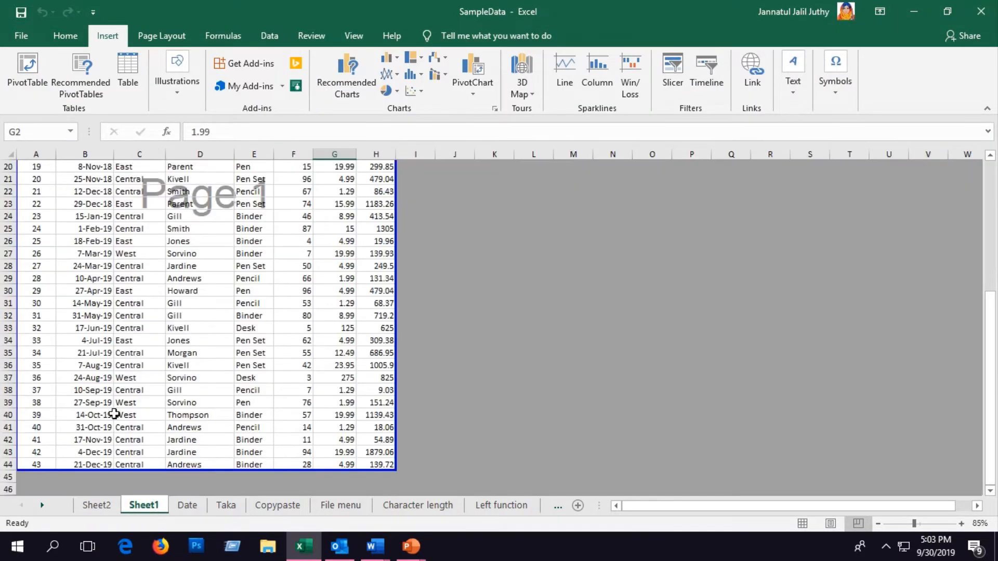
{"action": "scroll", "coordinate": [109, 348], "scroll_direction": "up", "scroll_amount": 6}
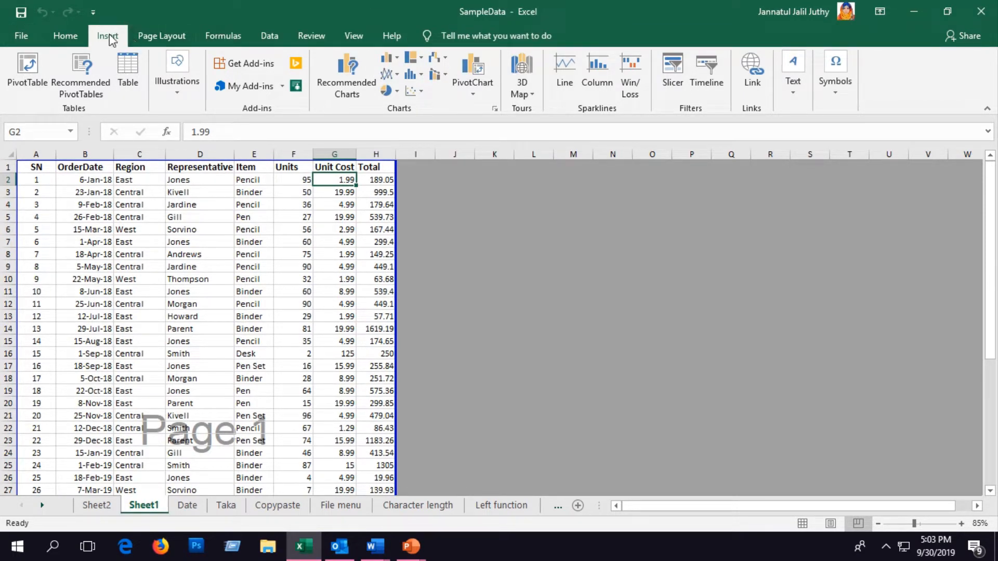
{"action": "left_click", "coordinate": [27, 70]}
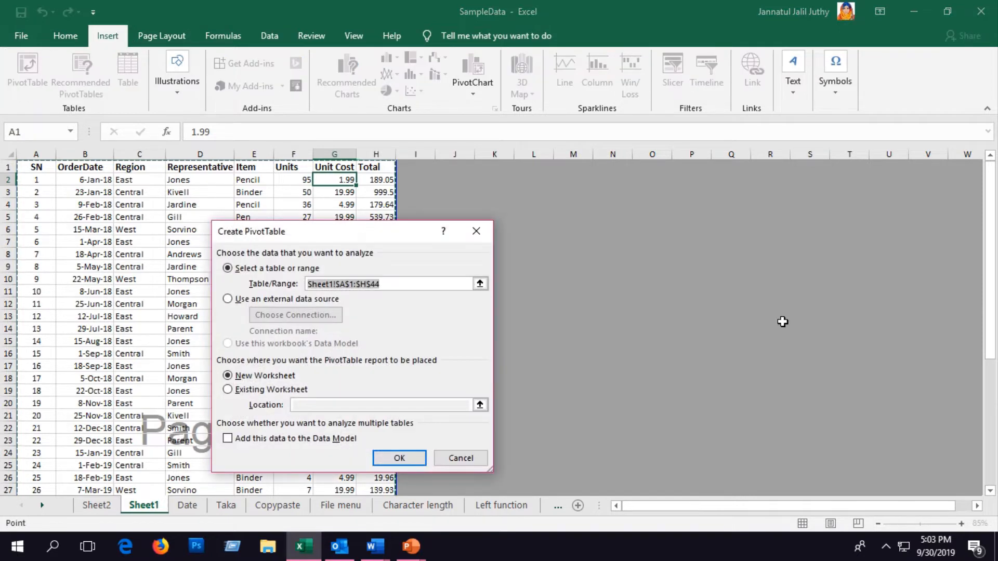
{"action": "left_click_drag", "start_coordinate": [23, 167], "coordinate": [380, 483]}
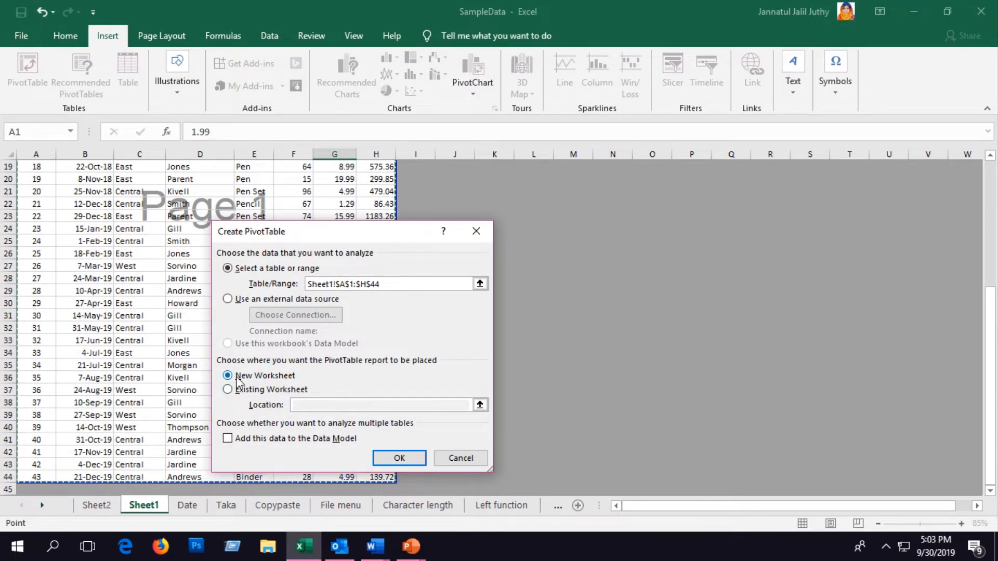
{"action": "left_click", "coordinate": [398, 459]}
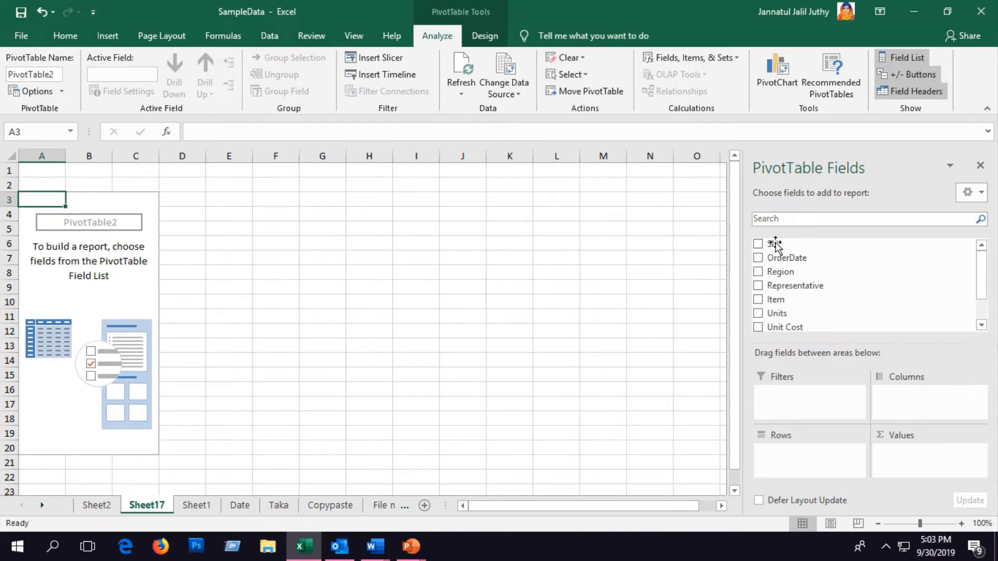
Step: Examine the available pivot fields, the existing pivot table on Sheet2 and the source data on Sheet1
{"action": "scroll", "coordinate": [800, 247], "scroll_direction": "down", "scroll_amount": 2}
{"action": "mouse_move", "coordinate": [980, 254]}
{"action": "left_mouse_down"}
{"action": "mouse_move", "coordinate": [978, 312]}
{"action": "mouse_move", "coordinate": [981, 257]}
{"action": "left_mouse_up"}
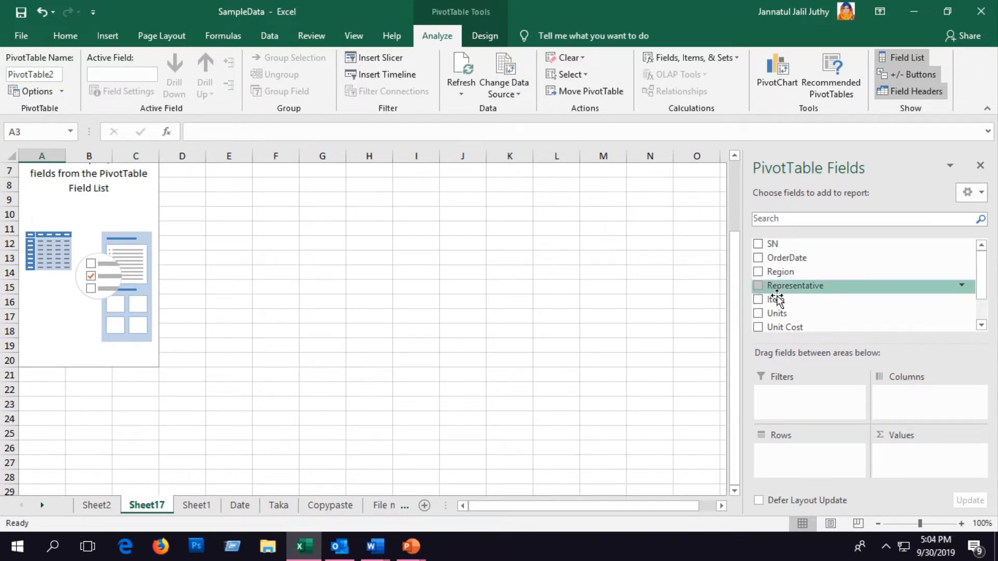
{"action": "scroll", "coordinate": [629, 369], "scroll_direction": "down", "scroll_amount": 1}
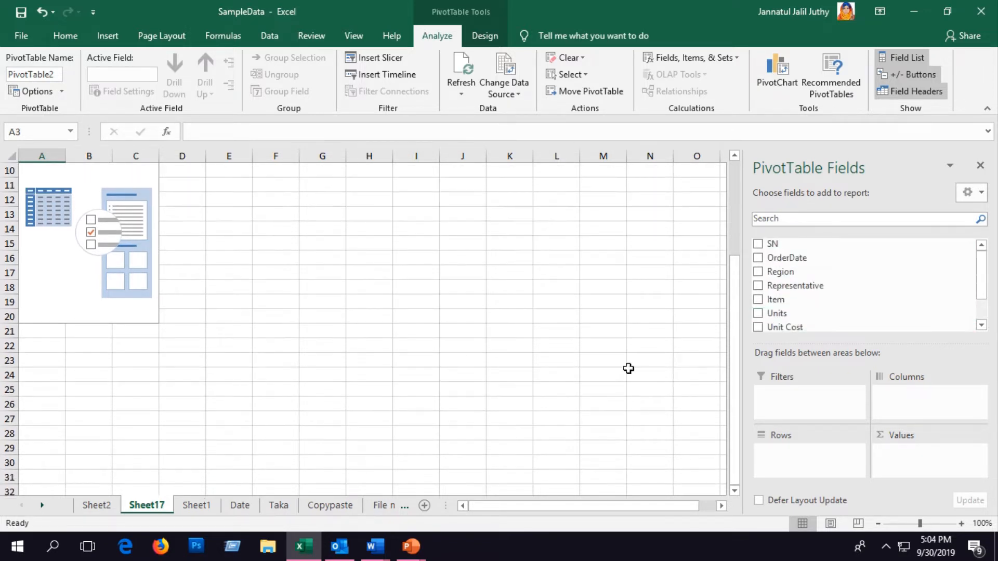
{"action": "left_click", "coordinate": [98, 507]}
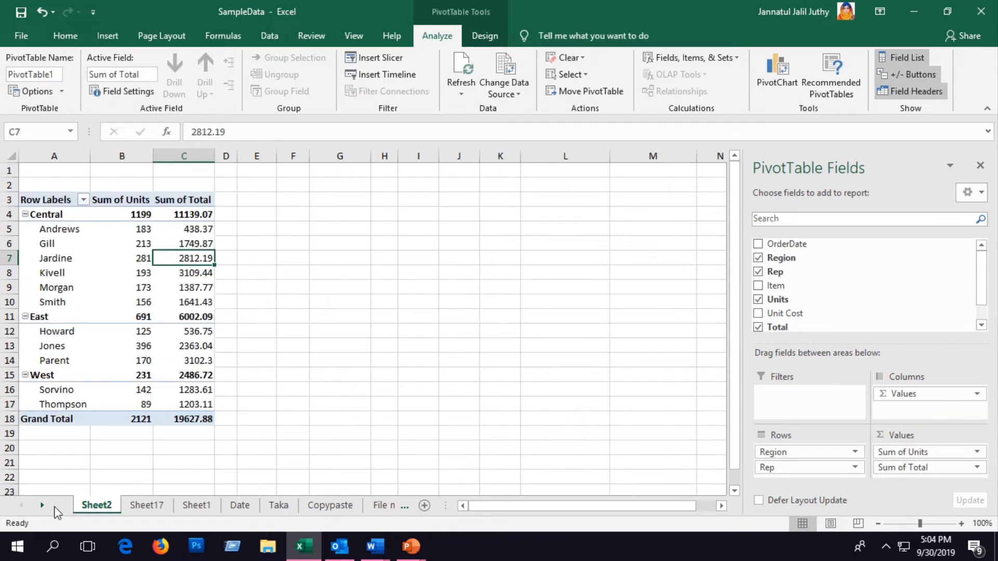
{"action": "left_click", "coordinate": [196, 508]}
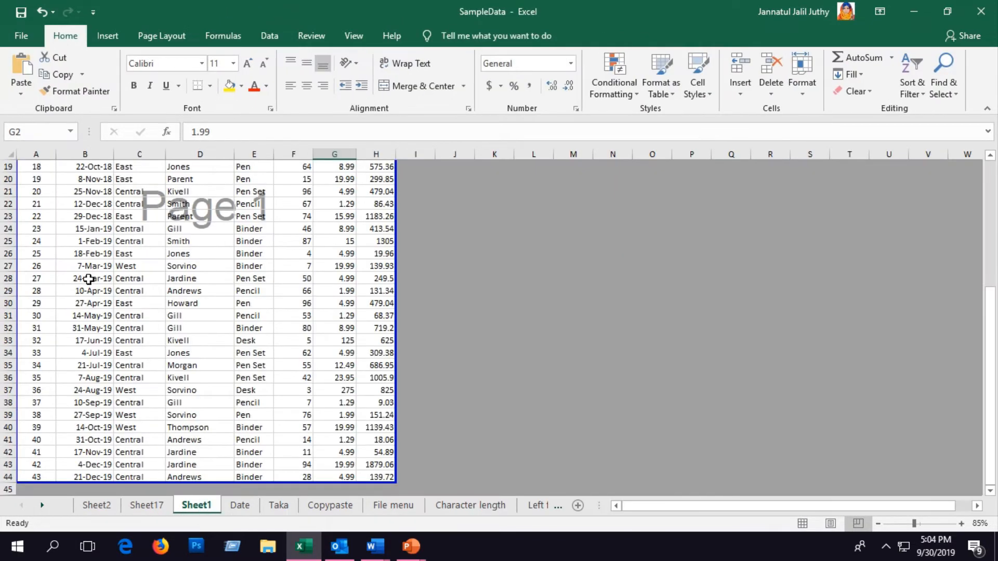
{"action": "scroll", "coordinate": [86, 279], "scroll_direction": "up", "scroll_amount": 7}
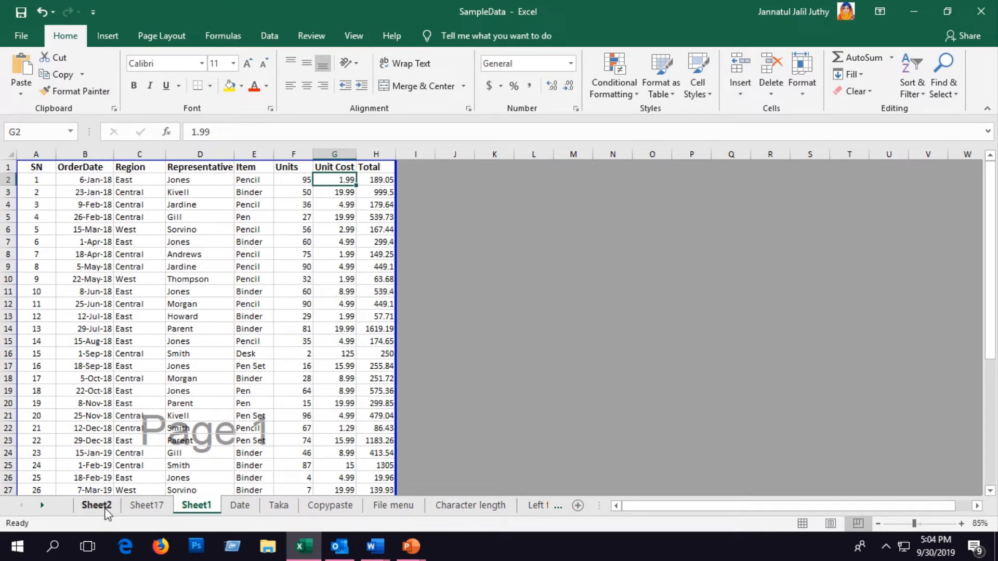
Step: In the empty PivotTable on Sheet17, set OrderDate as the report filter and Representative as the row field
{"action": "left_click", "coordinate": [146, 506]}
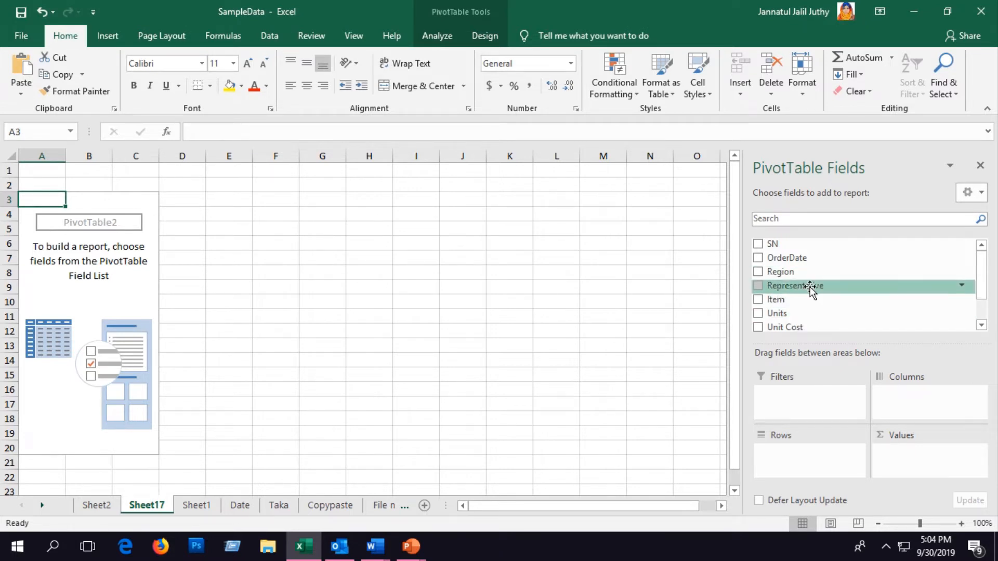
{"action": "left_click_drag", "start_coordinate": [809, 260], "coordinate": [806, 396]}
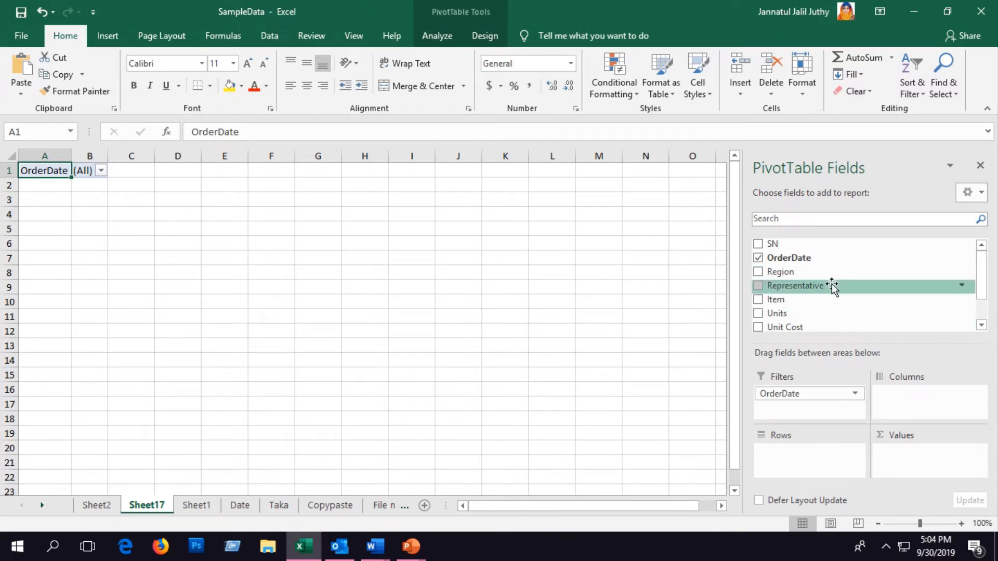
{"action": "left_click_drag", "start_coordinate": [831, 285], "coordinate": [812, 453]}
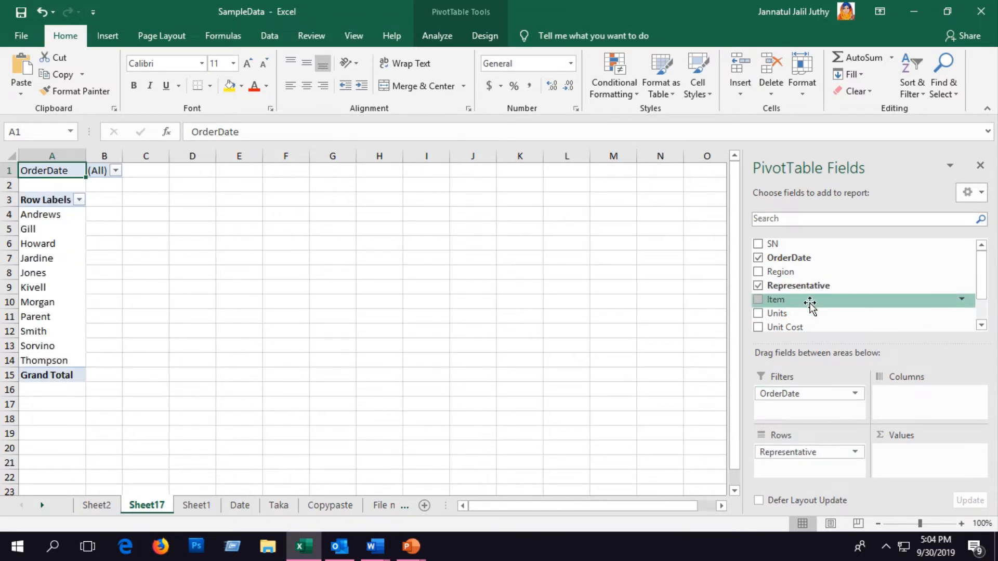
Step: Add Item to the pivot rows beneath Representative, and add Units and Unit Cost as summed values
{"action": "left_click_drag", "start_coordinate": [806, 301], "coordinate": [903, 453]}
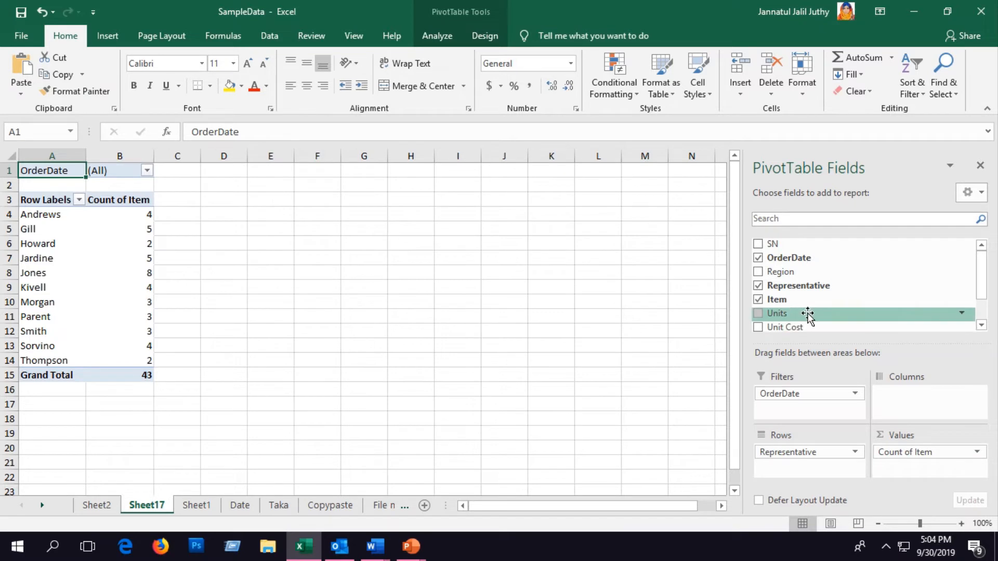
{"action": "left_click_drag", "start_coordinate": [909, 453], "coordinate": [815, 467]}
{"action": "left_click_drag", "start_coordinate": [782, 315], "coordinate": [907, 451]}
{"action": "left_click_drag", "start_coordinate": [814, 329], "coordinate": [904, 470]}
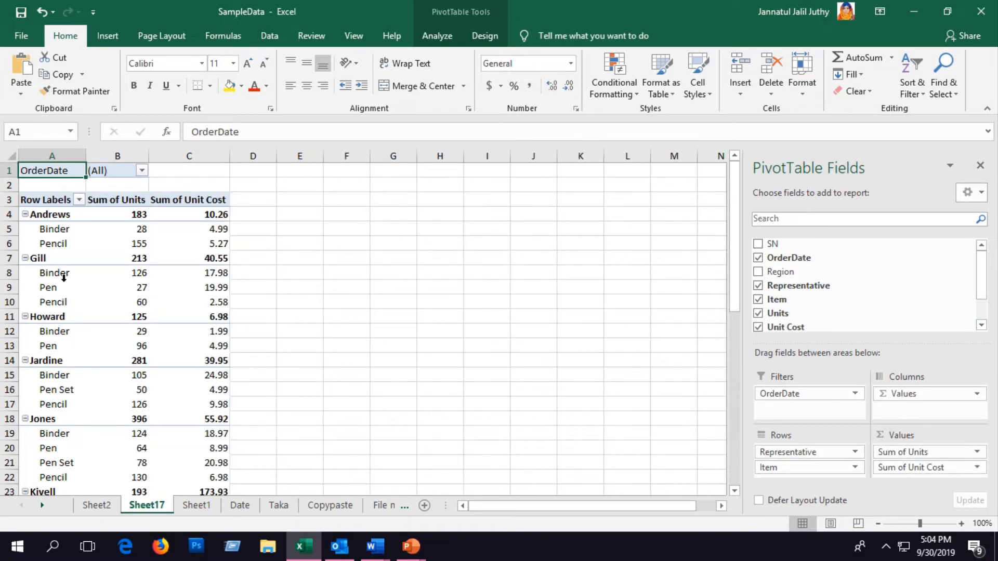
Step: Remove the Item field from the pivot rows
{"action": "left_click", "coordinate": [771, 467]}
{"action": "left_click", "coordinate": [797, 434]}
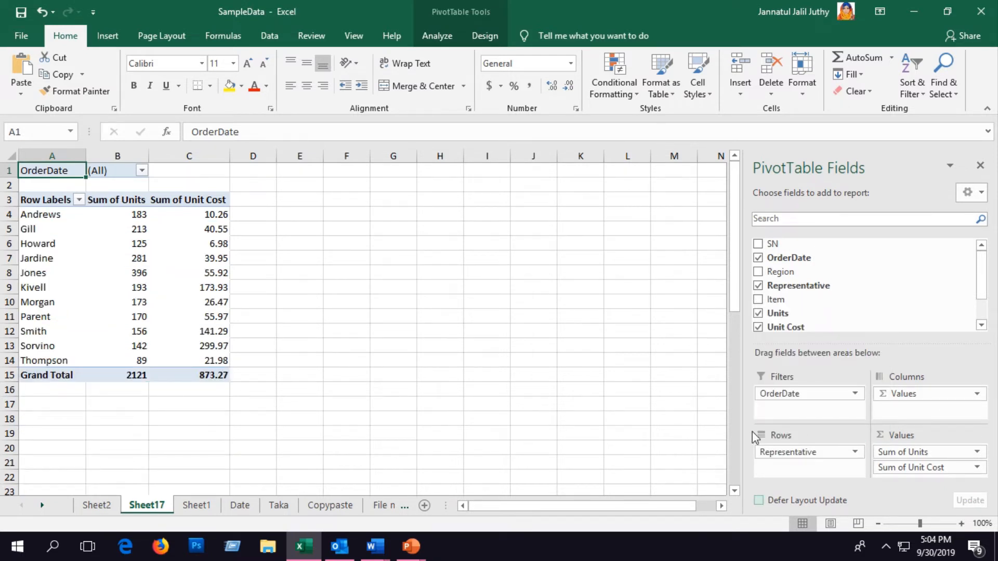
Step: Filter the pivot table by OrderDate to show only 6-Jan-18
{"action": "left_click", "coordinate": [141, 171]}
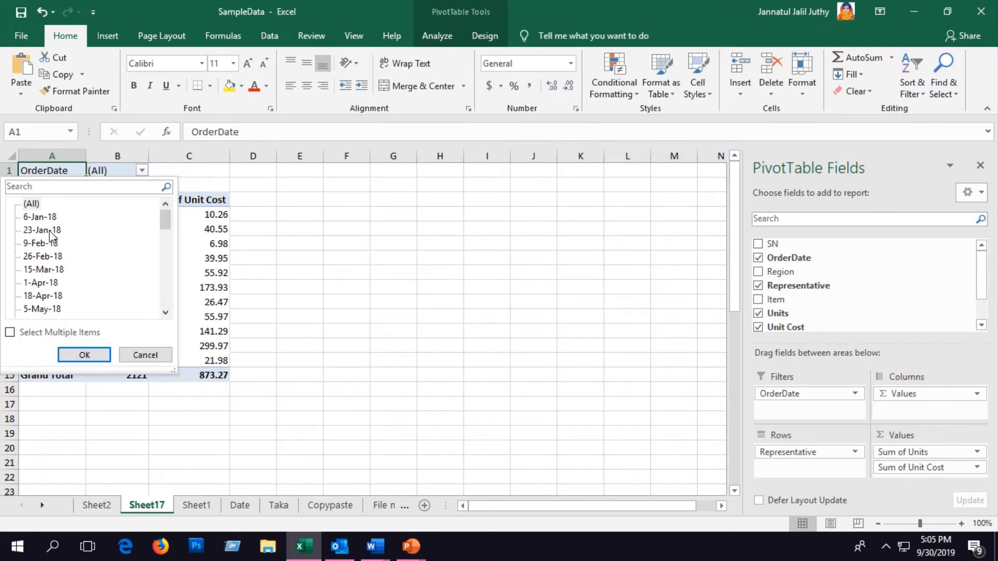
{"action": "left_click", "coordinate": [52, 222]}
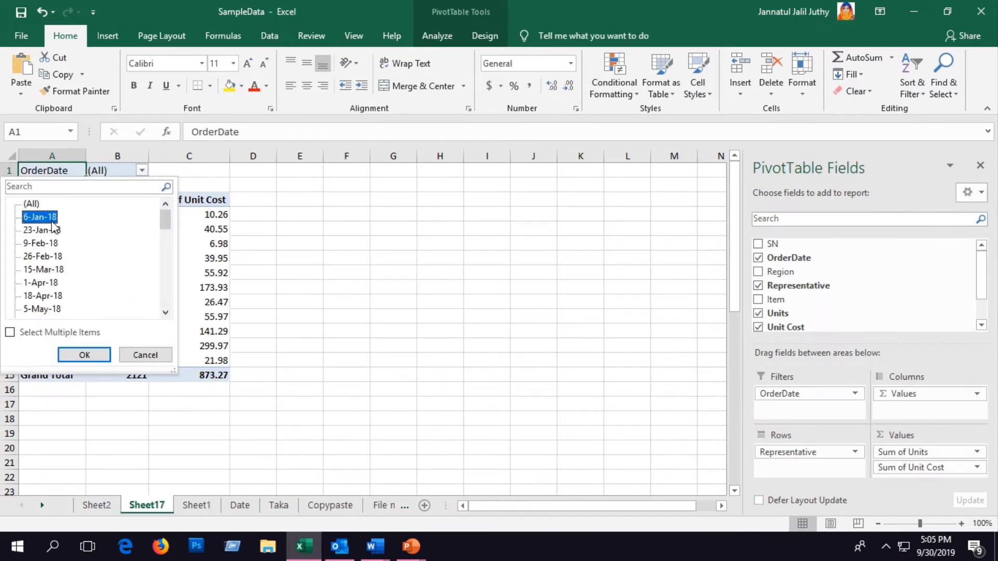
{"action": "left_click", "coordinate": [84, 355]}
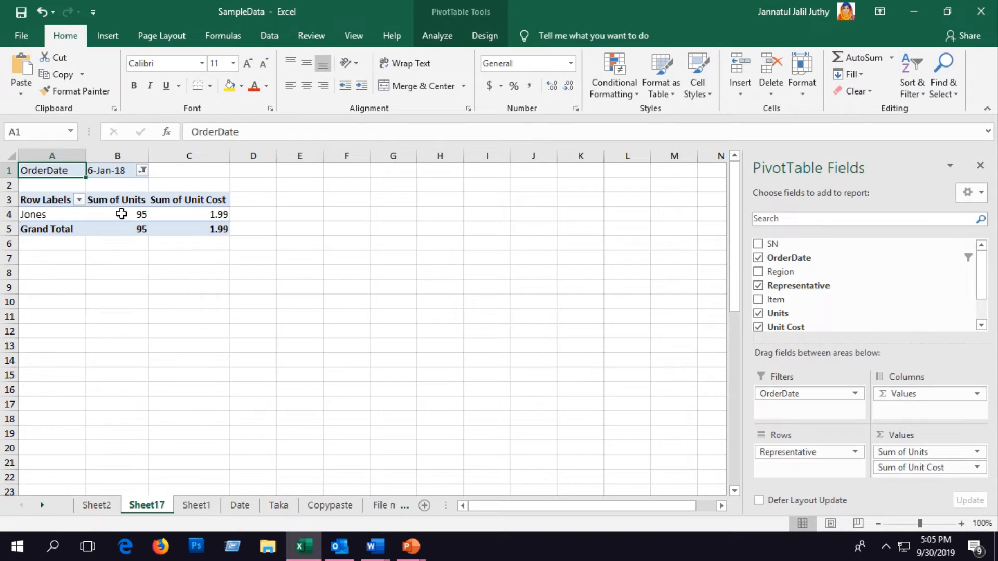
Step: Change the pivot table's OrderDate filter to 26-Feb-18
{"action": "left_click", "coordinate": [141, 171]}
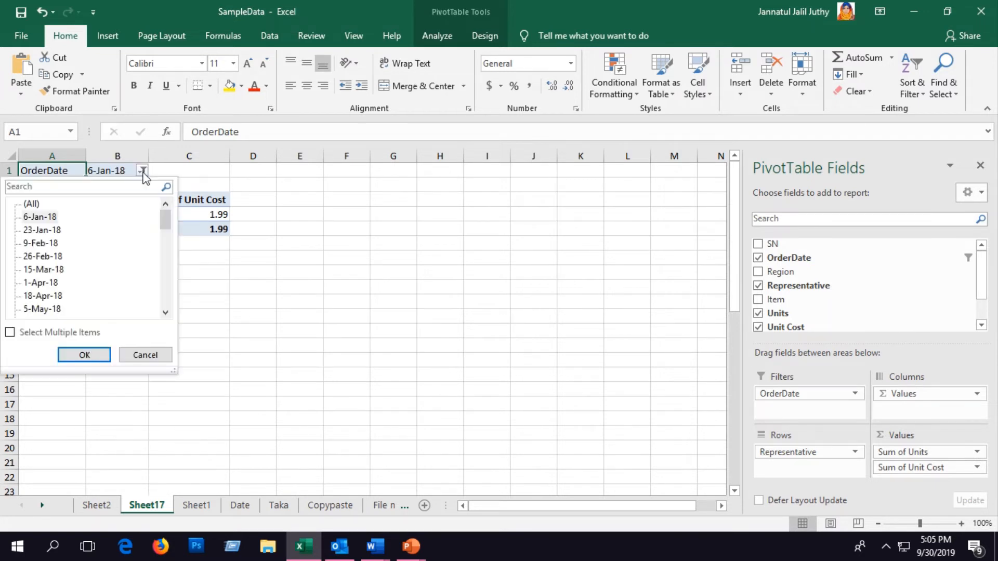
{"action": "left_click", "coordinate": [52, 256]}
{"action": "left_click", "coordinate": [80, 354]}
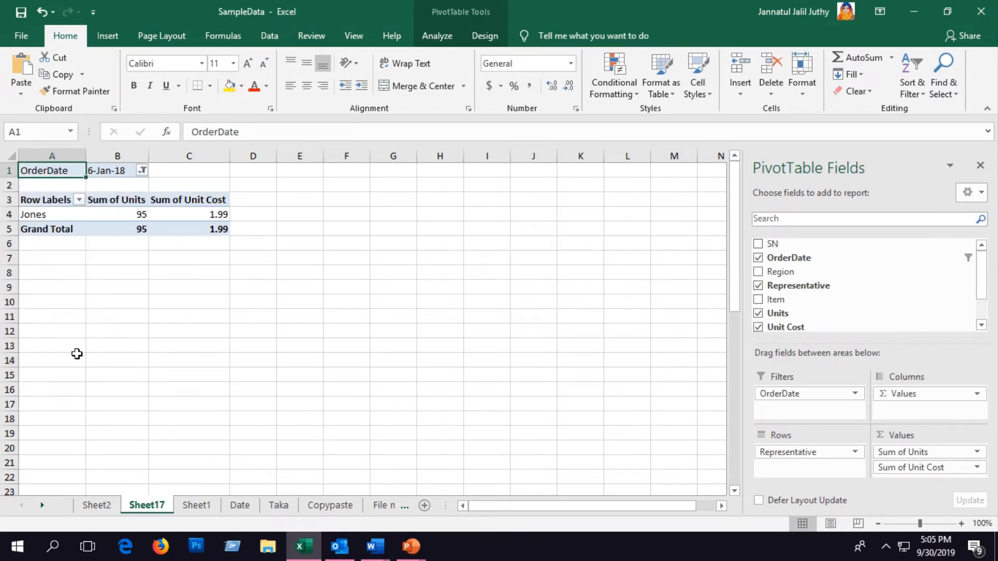
Step: Change the pivot table's OrderDate filter to 18-Apr-18
{"action": "left_click", "coordinate": [143, 171]}
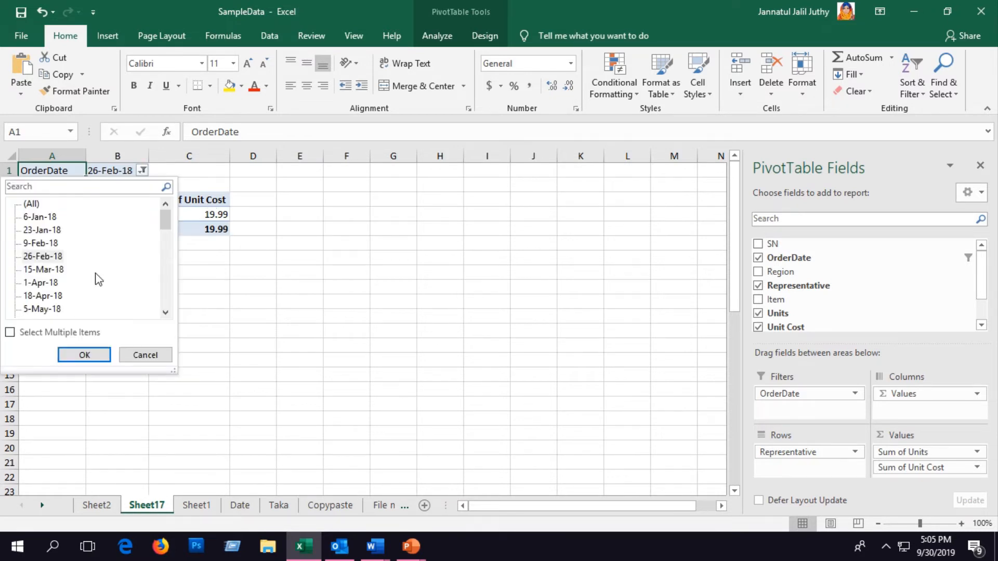
{"action": "left_click", "coordinate": [42, 296]}
{"action": "left_click", "coordinate": [82, 354]}
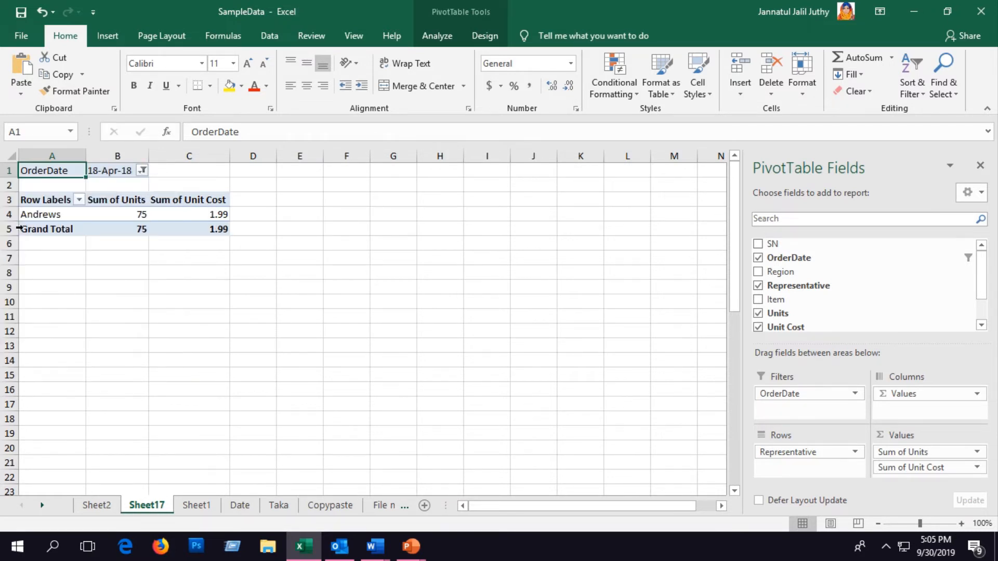
Step: Reset the pivot table's OrderDate filter to (All)
{"action": "left_click", "coordinate": [143, 171]}
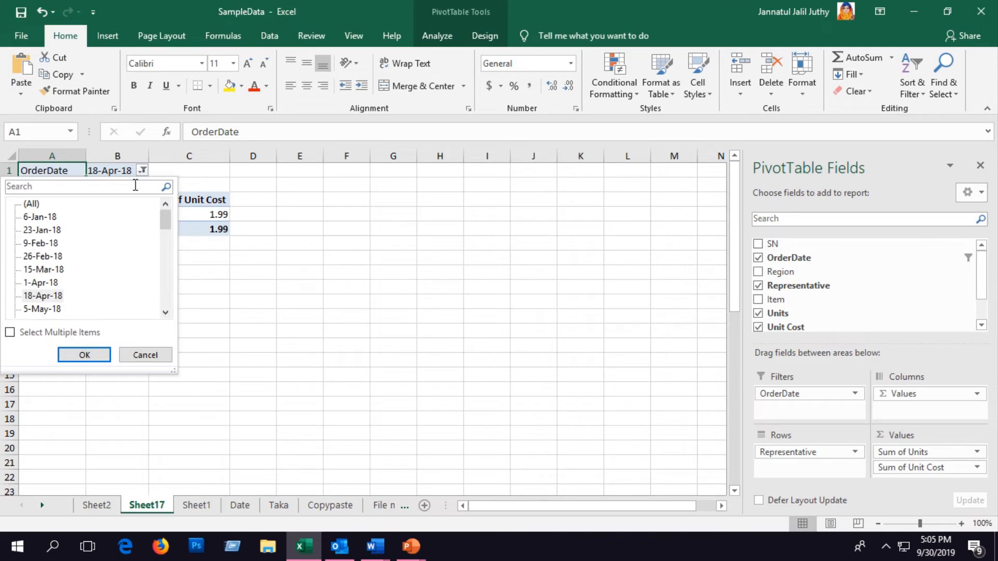
{"action": "left_click", "coordinate": [30, 204]}
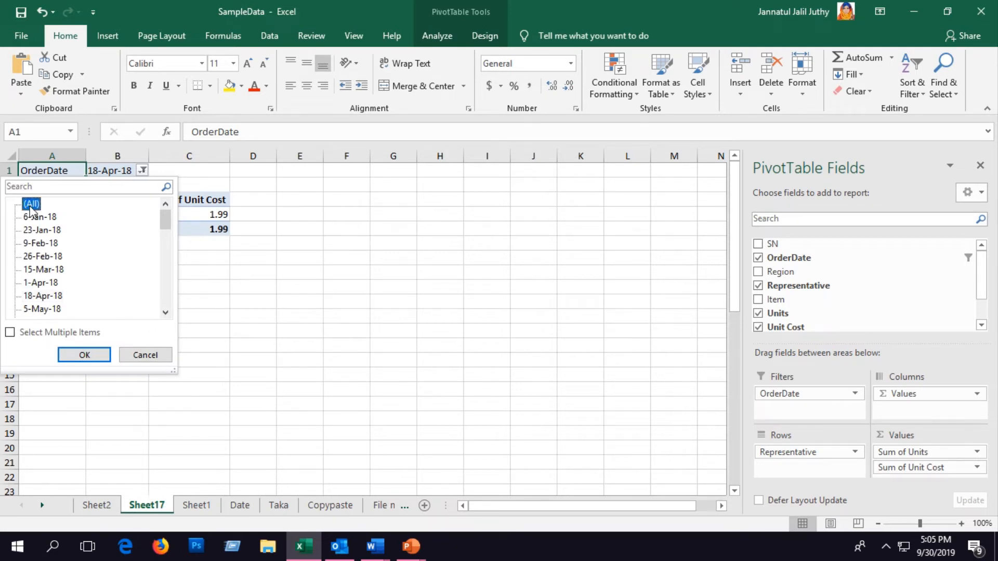
{"action": "left_click", "coordinate": [82, 356]}
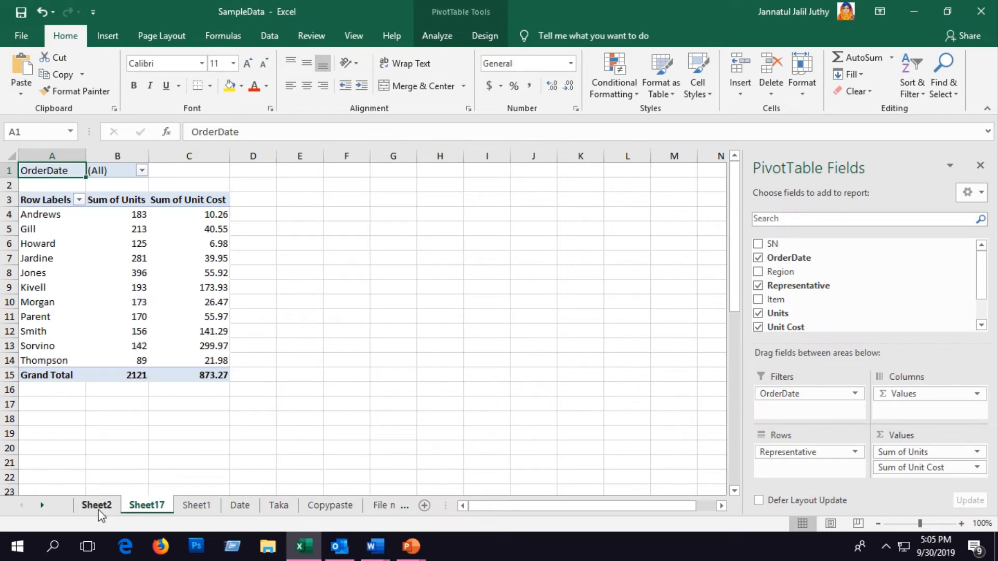
Step: Review the order dates in Sheet1's sales data down to the last row, then return to the pivot table on Sheet17
{"action": "left_click", "coordinate": [196, 505]}
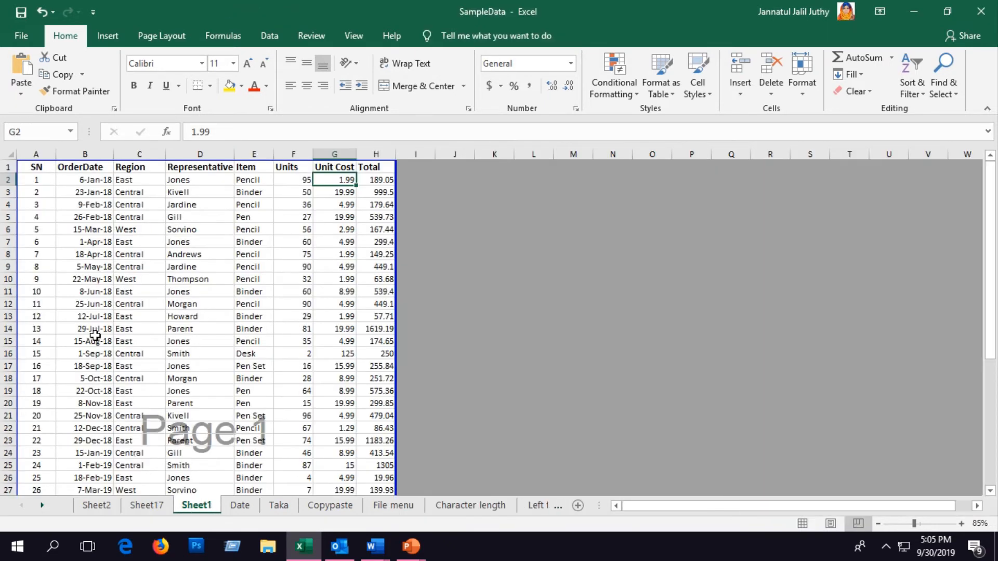
{"action": "left_click", "coordinate": [81, 267]}
{"action": "left_click", "coordinate": [177, 266]}
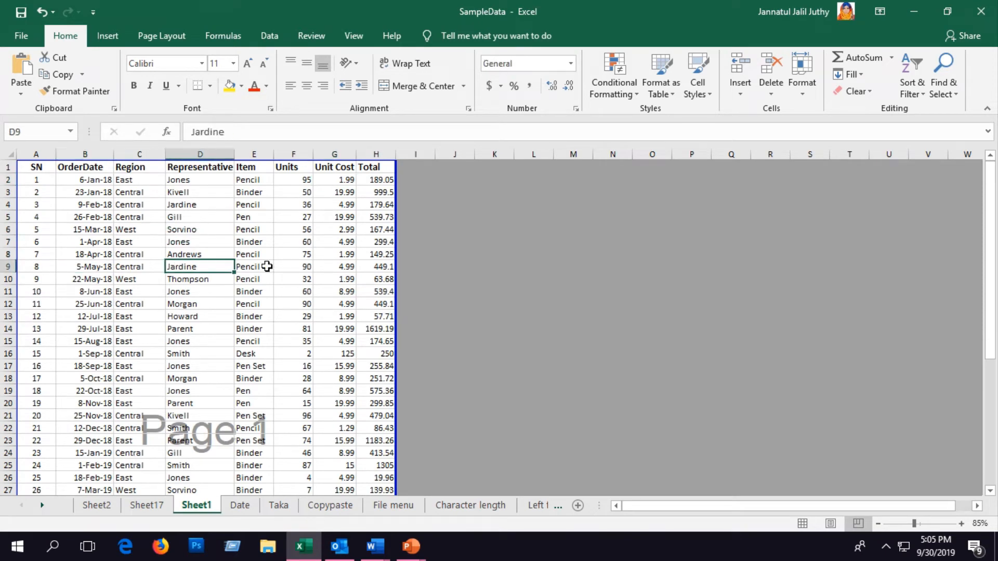
{"action": "left_click", "coordinate": [267, 267]}
{"action": "left_click", "coordinate": [92, 293]}
{"action": "left_click", "coordinate": [99, 331]}
{"action": "left_click", "coordinate": [93, 375]}
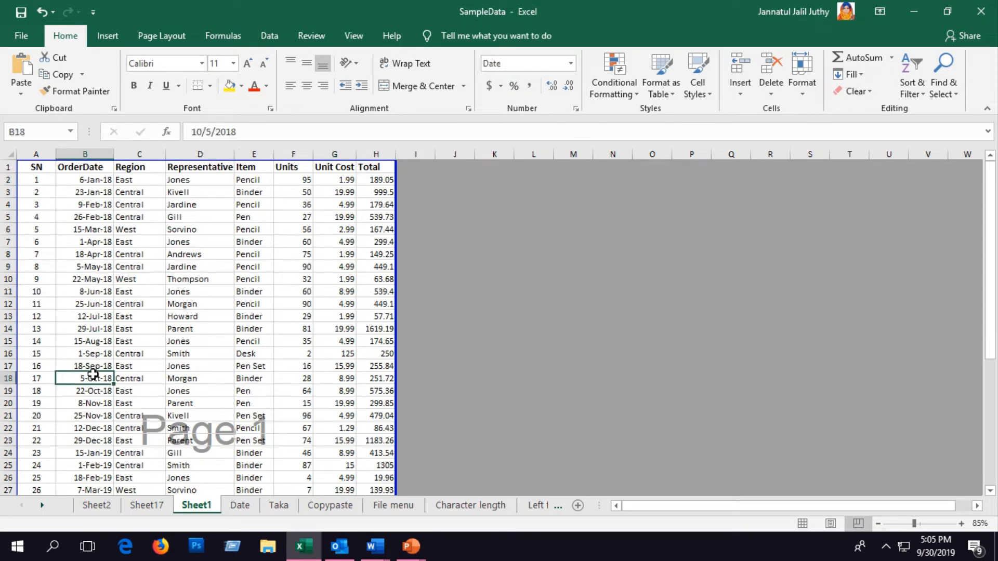
{"action": "left_click", "coordinate": [92, 430]}
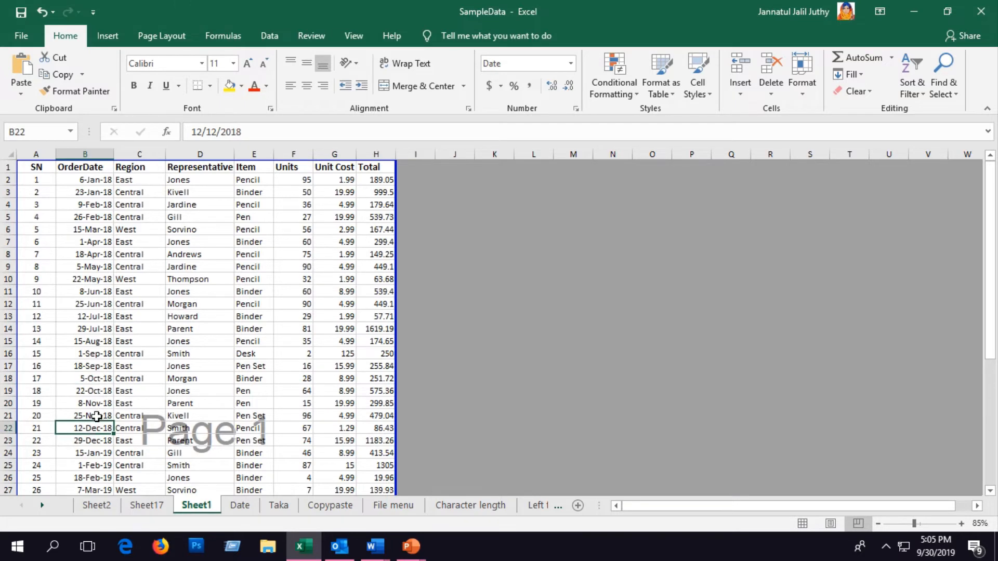
{"action": "scroll", "coordinate": [97, 416], "scroll_direction": "down", "scroll_amount": 6}
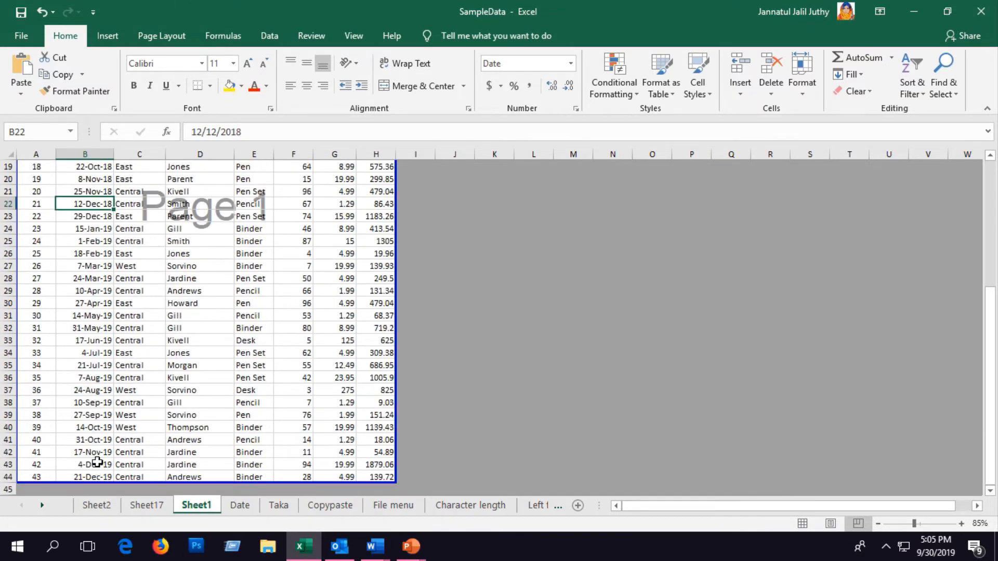
{"action": "left_click", "coordinate": [94, 452]}
{"action": "left_click", "coordinate": [95, 437]}
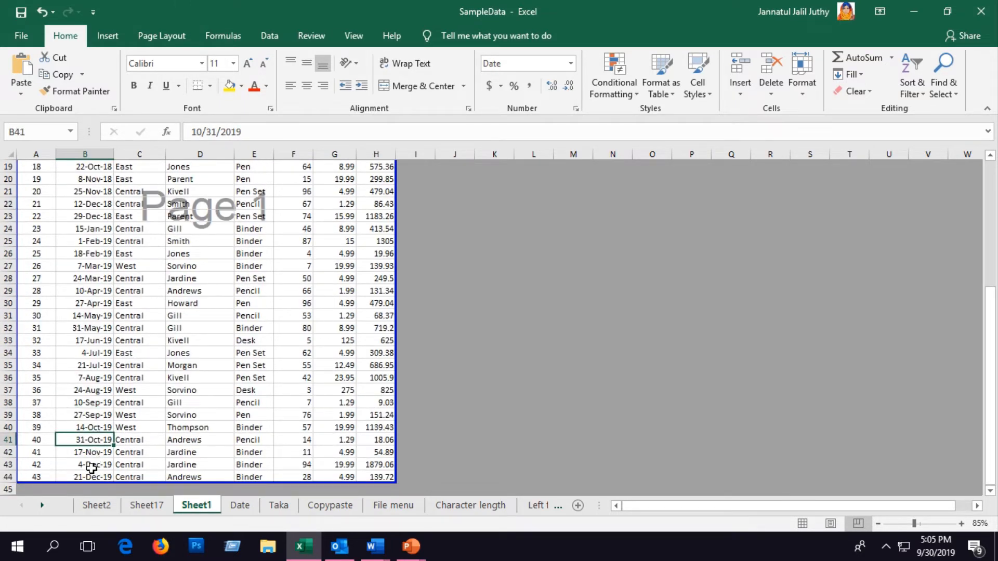
{"action": "left_click", "coordinate": [89, 453]}
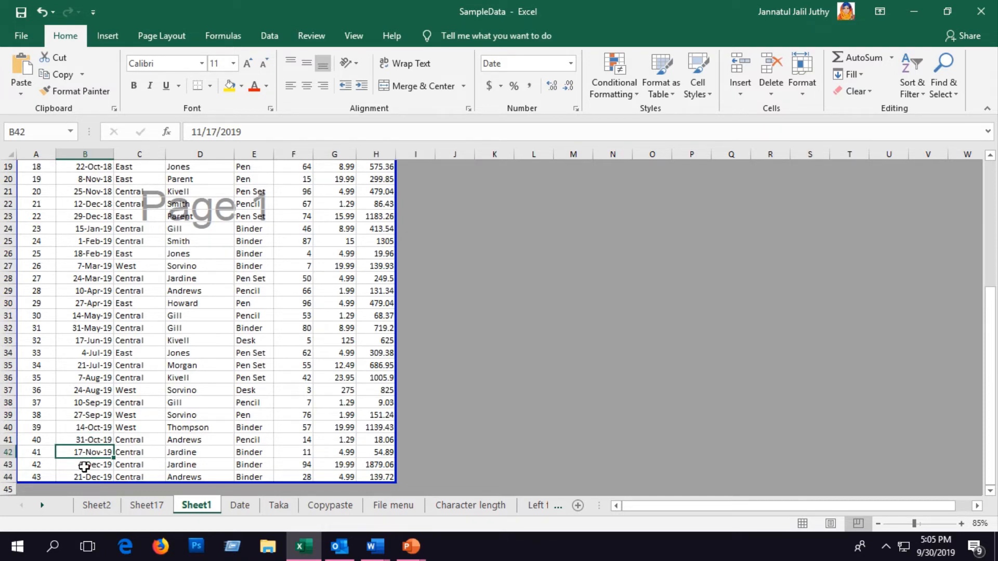
{"action": "scroll", "coordinate": [98, 358], "scroll_direction": "up", "scroll_amount": 4}
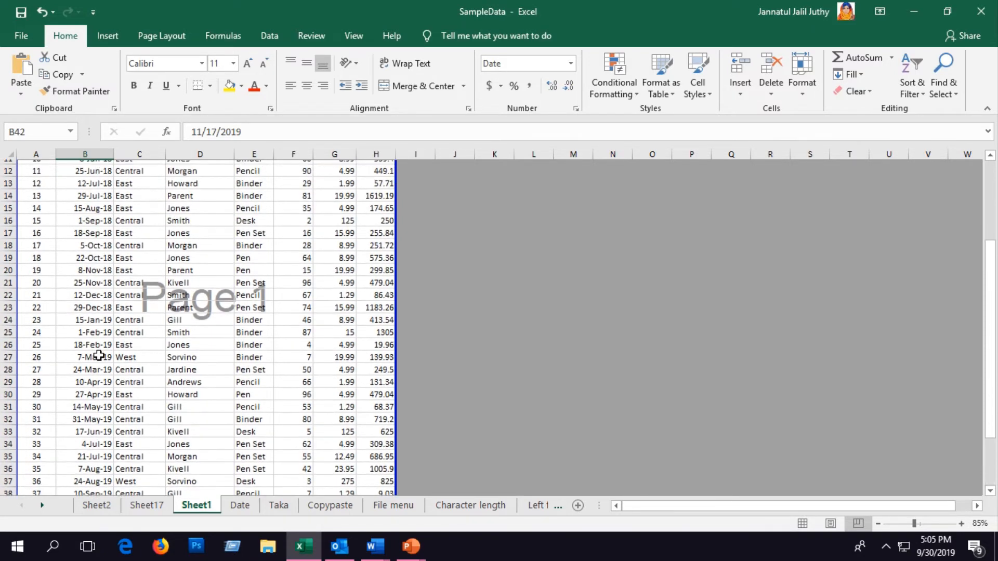
{"action": "scroll", "coordinate": [100, 367], "scroll_direction": "up", "scroll_amount": 1}
{"action": "scroll", "coordinate": [89, 379], "scroll_direction": "down", "scroll_amount": 5}
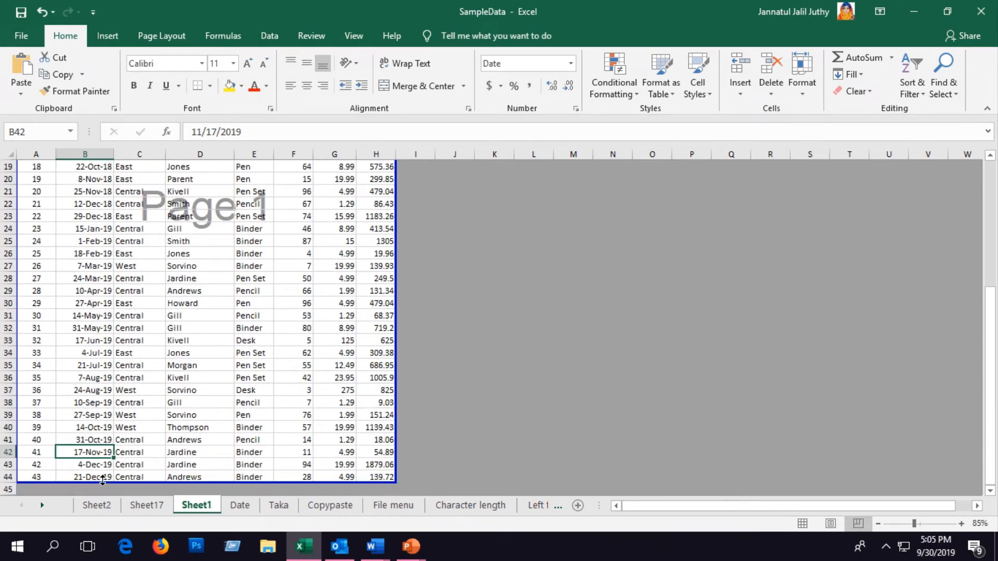
{"action": "left_click", "coordinate": [146, 505]}
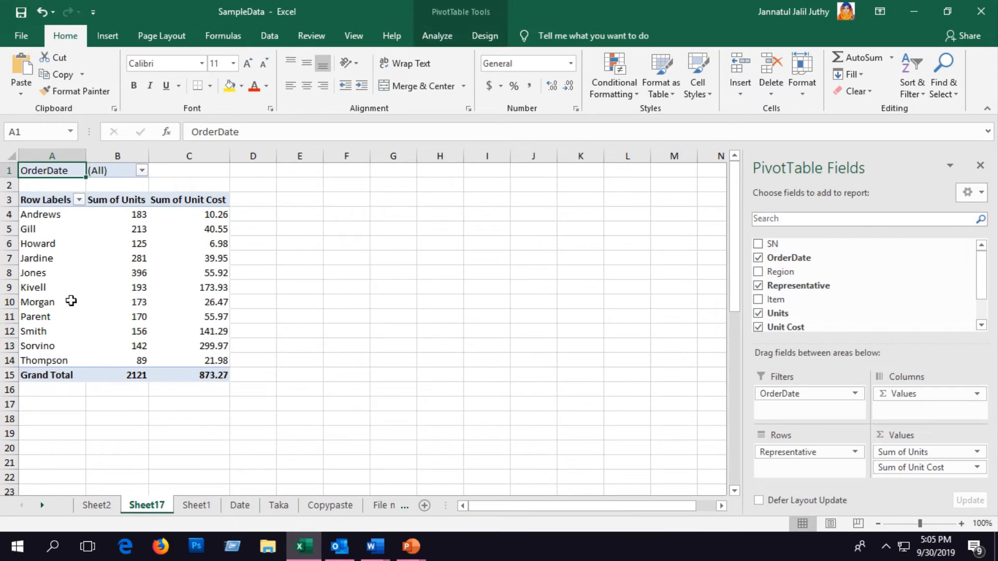
Step: Look through the pivot table's OrderDate filter values and filter the report to 18-Apr-18
{"action": "left_click", "coordinate": [142, 172]}
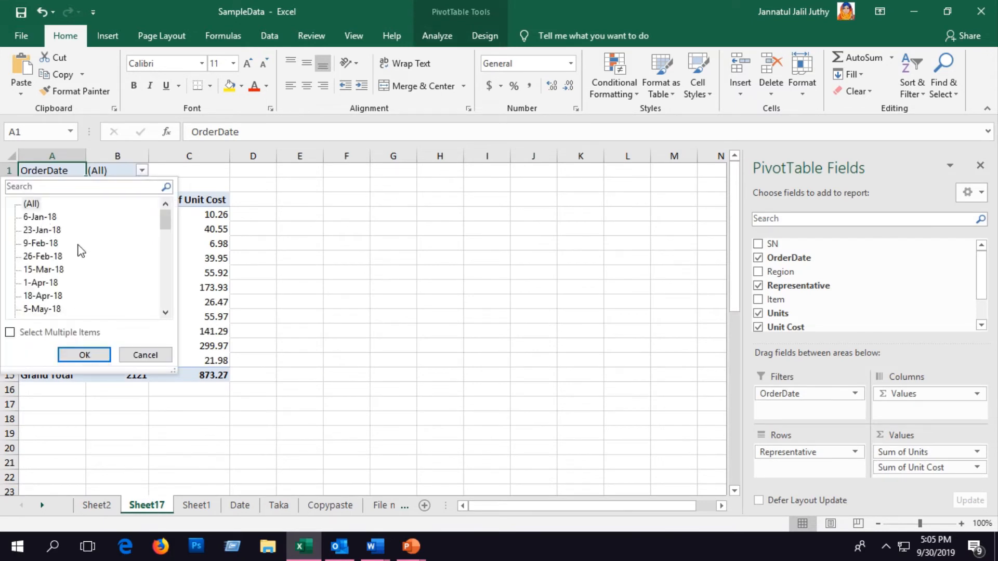
{"action": "left_click_drag", "start_coordinate": [173, 224], "coordinate": [162, 310]}
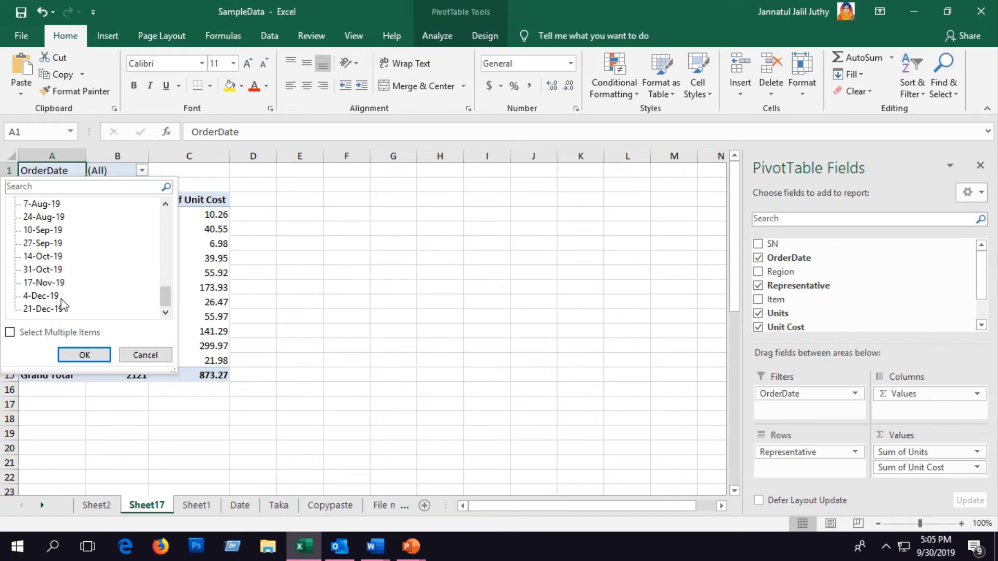
{"action": "left_click_drag", "start_coordinate": [167, 304], "coordinate": [173, 220]}
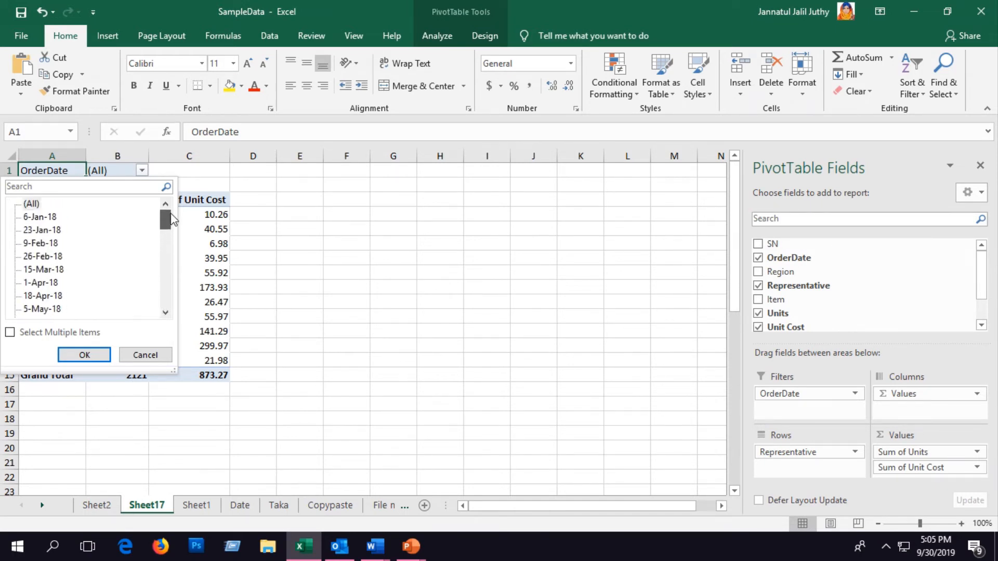
{"action": "left_click", "coordinate": [52, 240]}
{"action": "left_click", "coordinate": [52, 268]}
{"action": "left_click", "coordinate": [46, 292]}
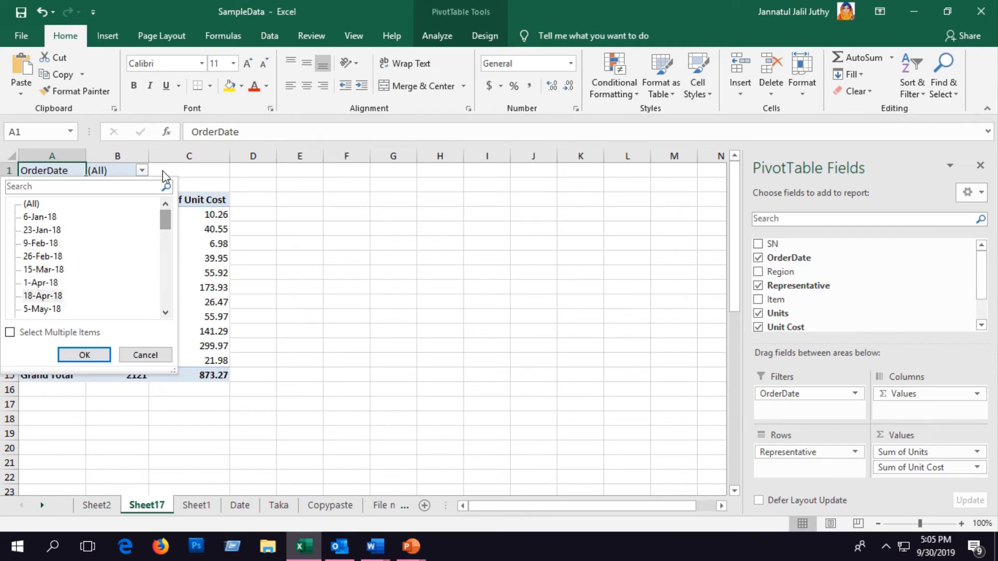
{"action": "left_click", "coordinate": [84, 354]}
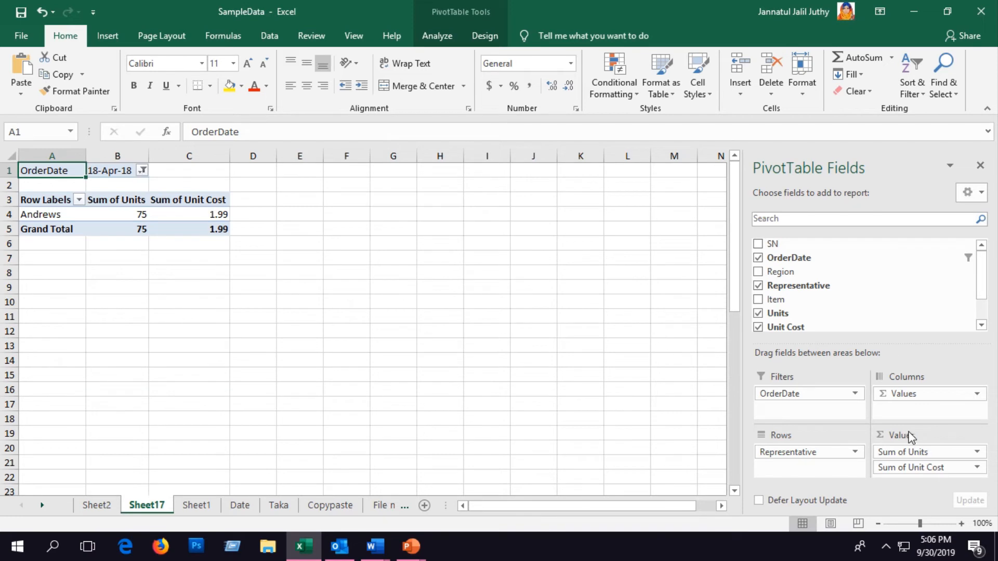
Step: Replace OrderDate with Region as the pivot table's report filter
{"action": "left_click", "coordinate": [775, 393]}
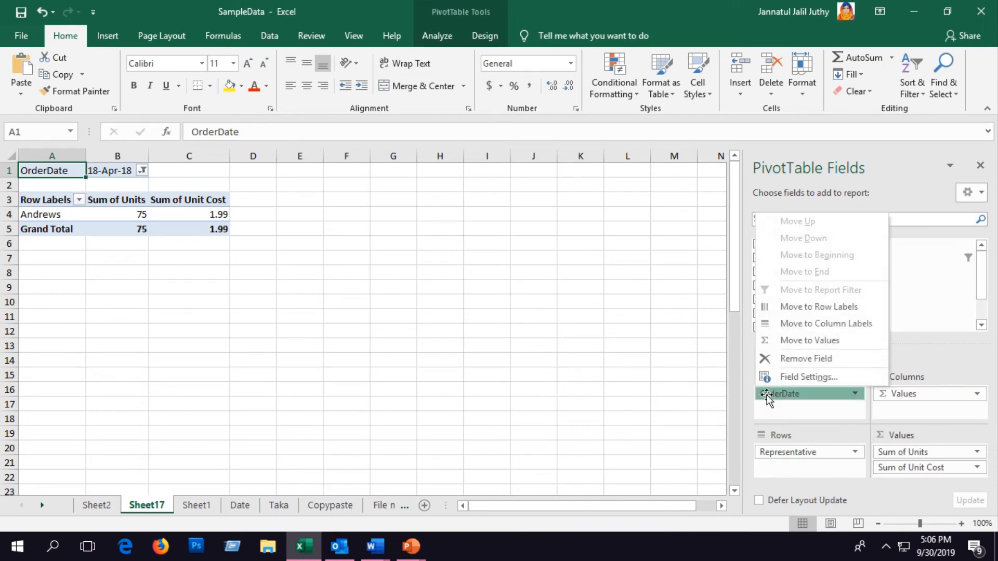
{"action": "left_click", "coordinate": [787, 361]}
{"action": "left_click_drag", "start_coordinate": [829, 272], "coordinate": [811, 400]}
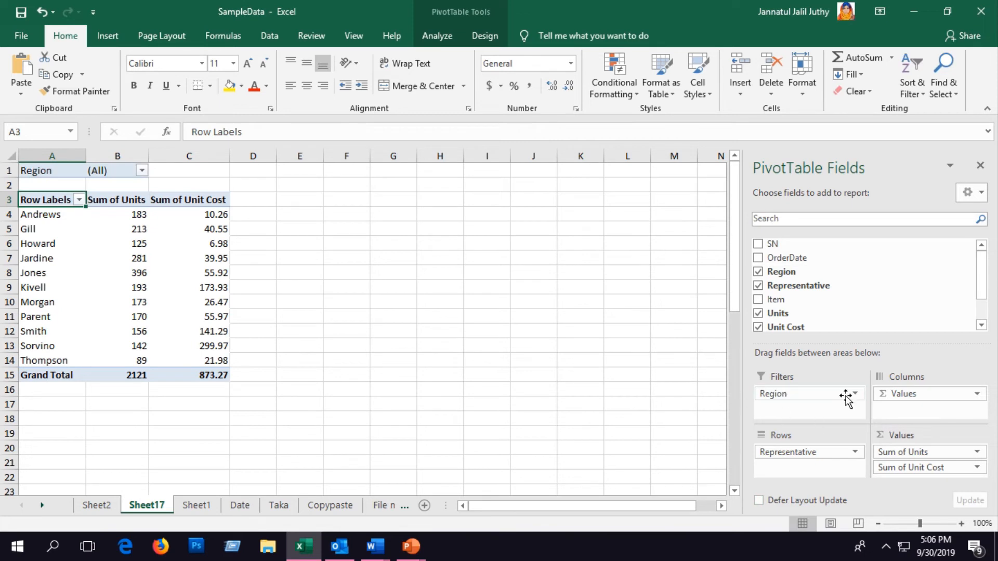
Step: Filter the pivot table by Region to show only Central
{"action": "left_click", "coordinate": [142, 172]}
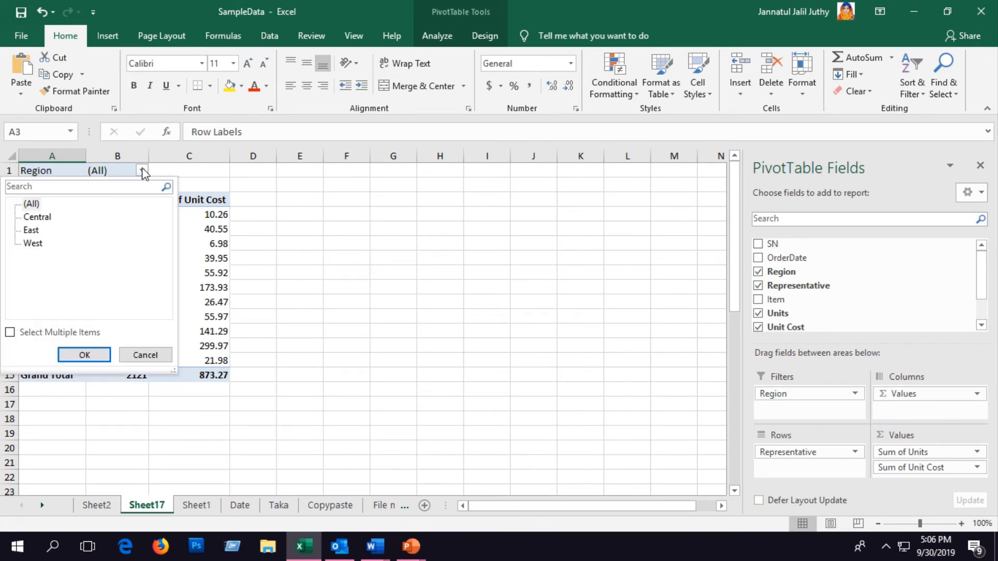
{"action": "left_click", "coordinate": [36, 217]}
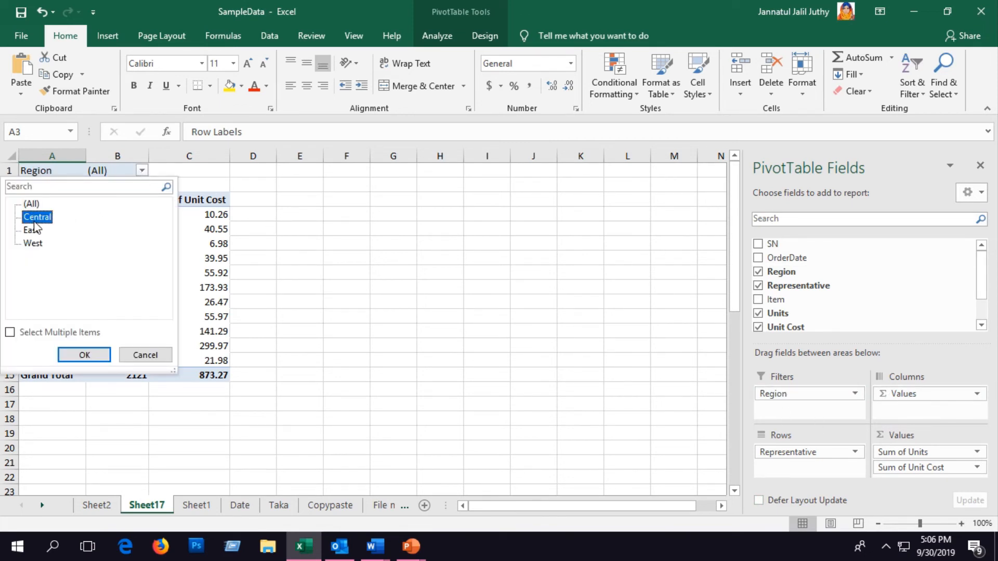
{"action": "left_click", "coordinate": [89, 356]}
Step: Change the pivot table's Region filter to East
{"action": "left_click", "coordinate": [142, 171]}
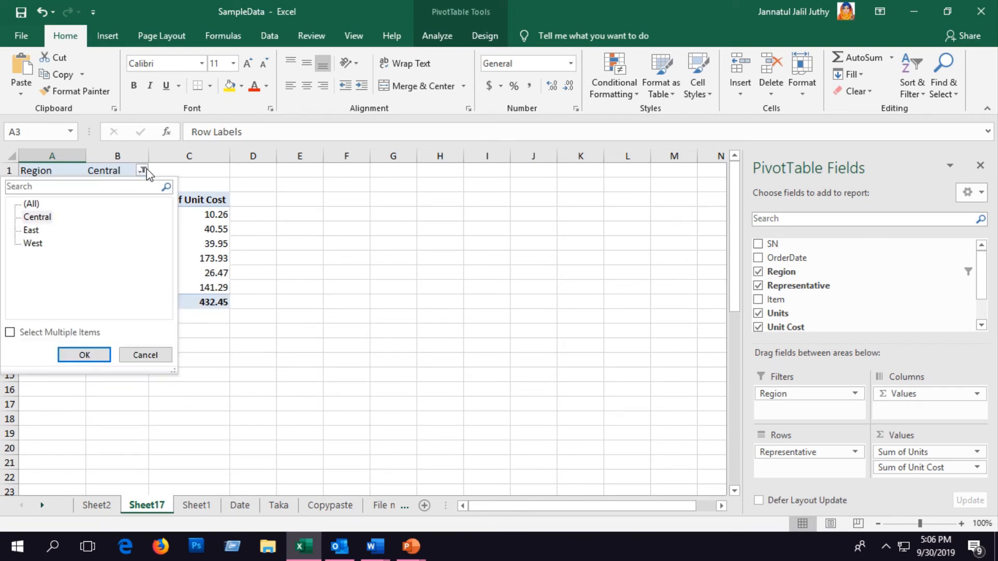
{"action": "left_click", "coordinate": [32, 230]}
{"action": "left_click", "coordinate": [88, 355]}
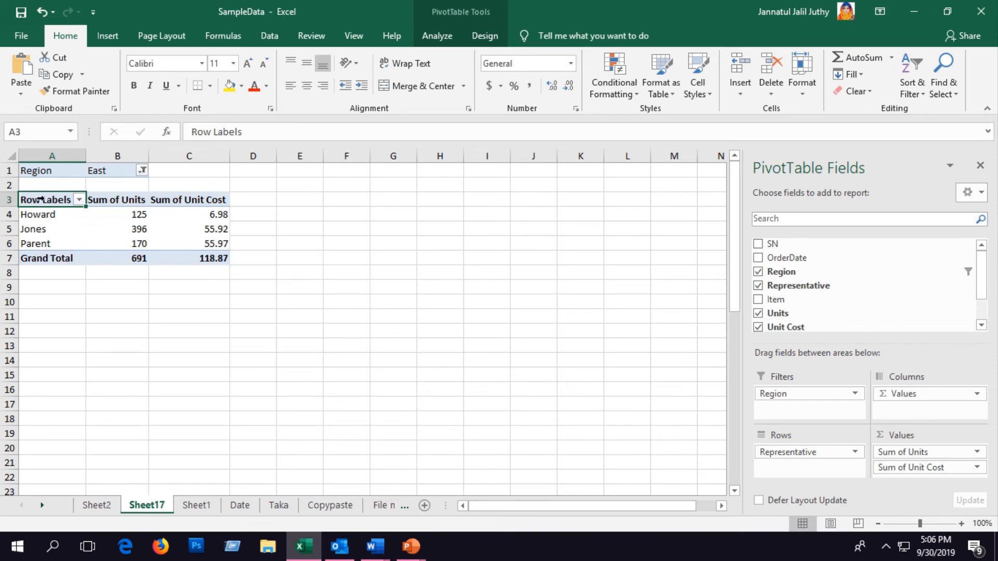
Step: Add the Item field to the pivot table's rows beneath Representative
{"action": "scroll", "coordinate": [52, 197], "scroll_direction": "up", "scroll_amount": 2, "text": "ctrl"}
{"action": "scroll", "coordinate": [46, 190], "scroll_direction": "up", "scroll_amount": 1}
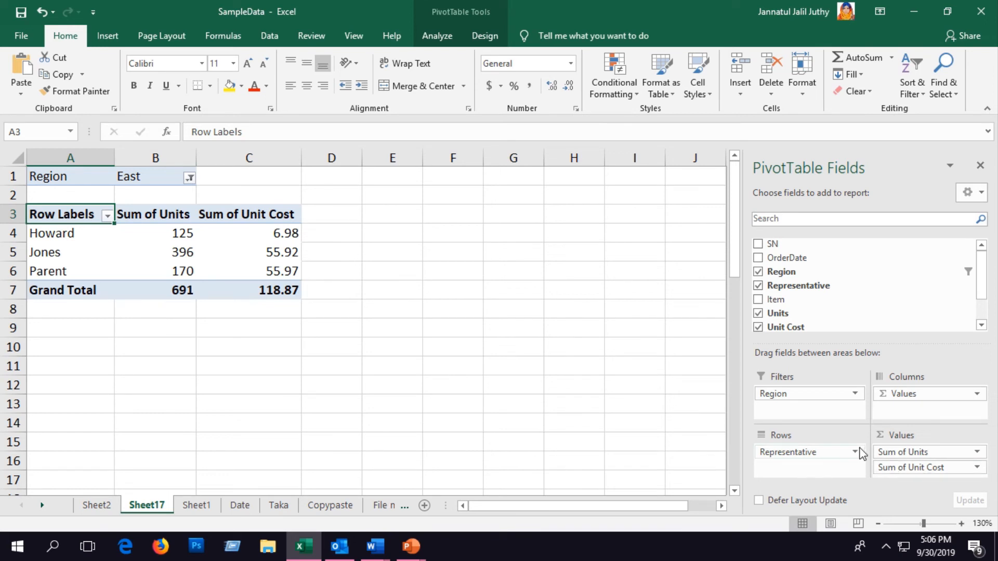
{"action": "left_click_drag", "start_coordinate": [795, 300], "coordinate": [809, 472]}
Step: Examine the units and unit cost of each item under every representative in the pivot table
{"action": "left_click", "coordinate": [73, 254]}
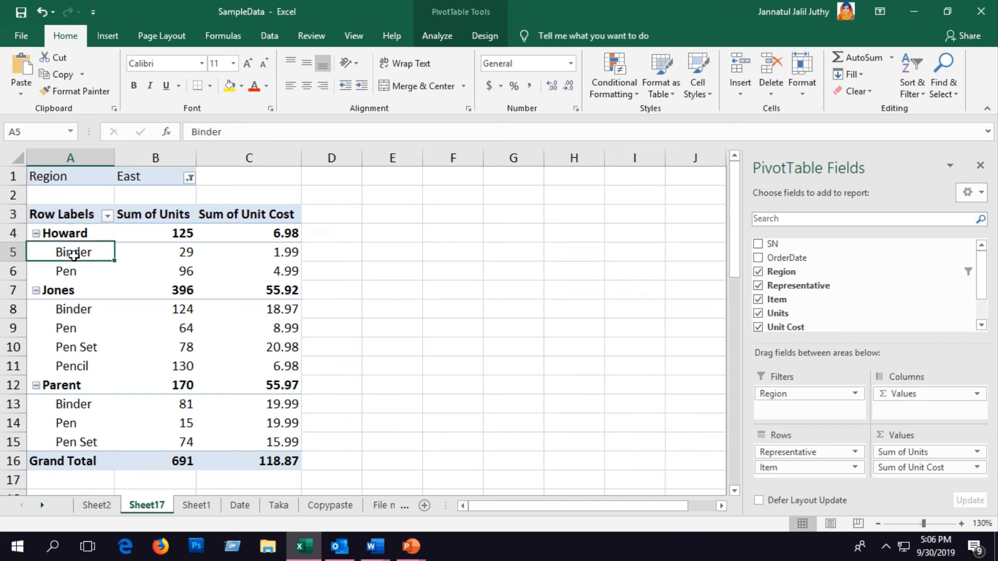
{"action": "left_click", "coordinate": [133, 271]}
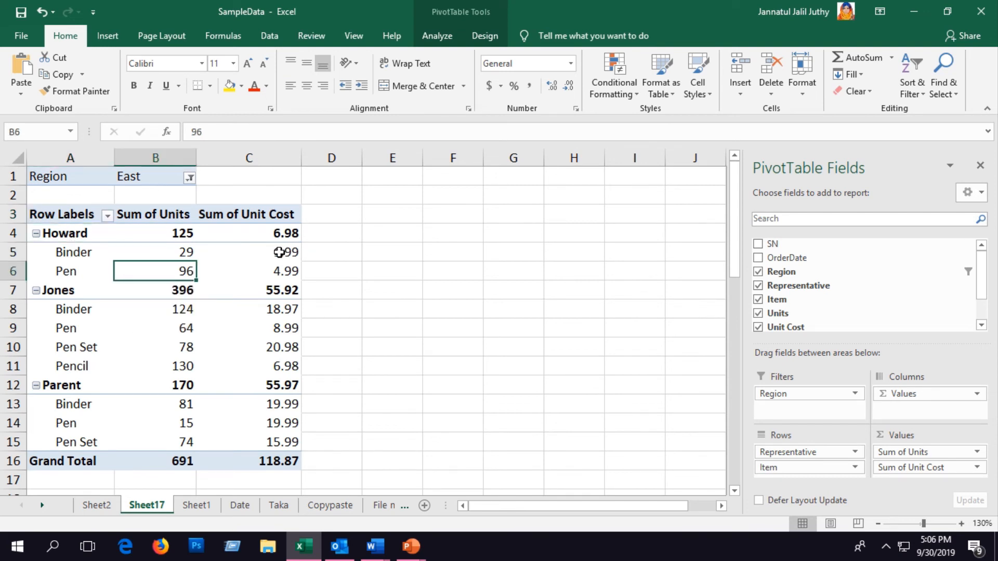
{"action": "left_click", "coordinate": [59, 307]}
{"action": "left_click", "coordinate": [67, 322]}
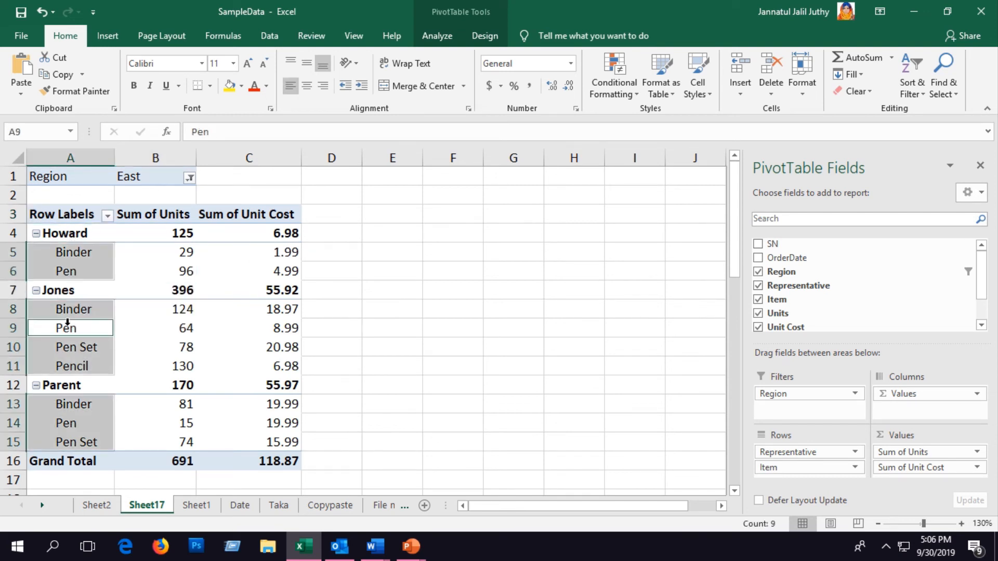
{"action": "left_click", "coordinate": [73, 345]}
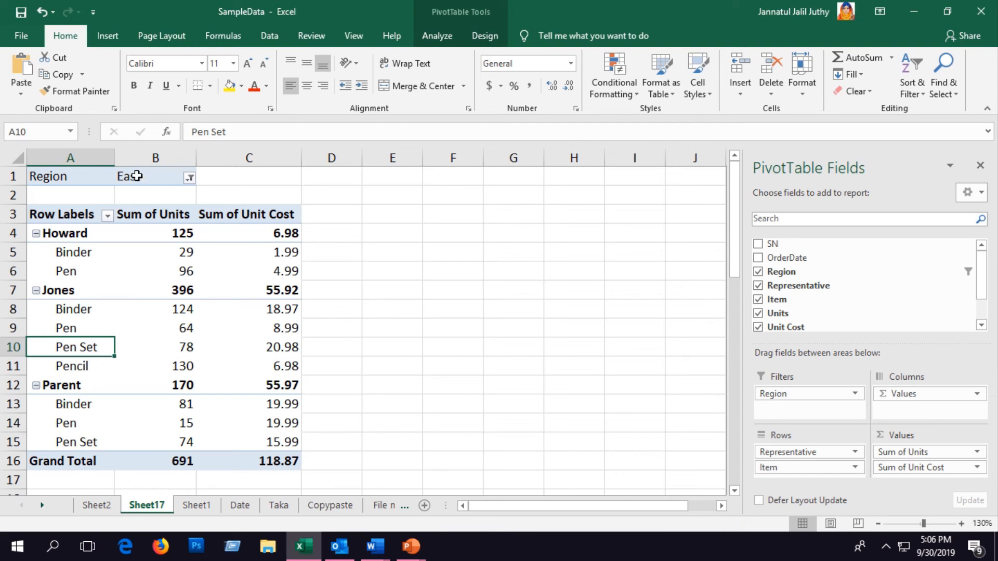
{"action": "left_click", "coordinate": [62, 387]}
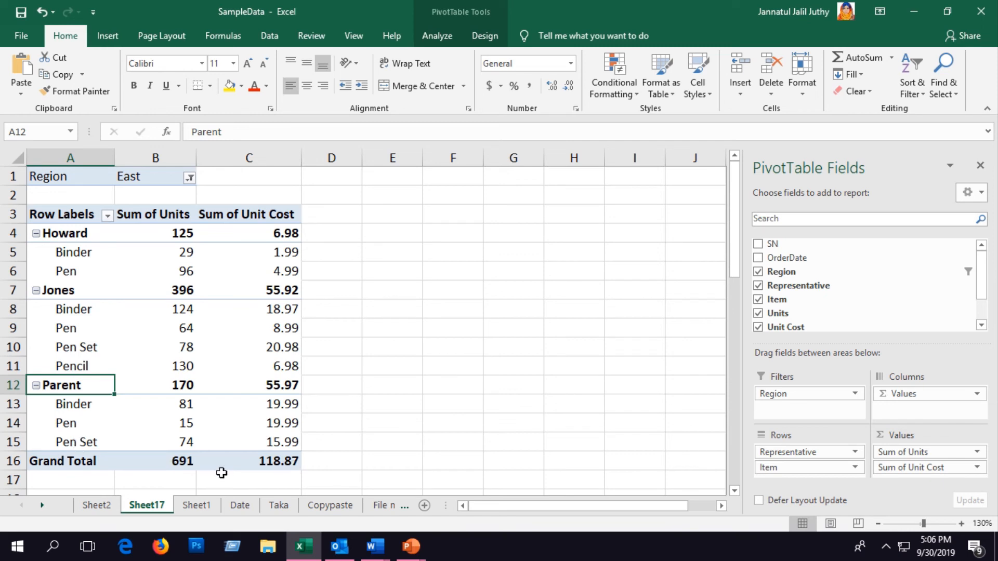
{"action": "mouse_move", "coordinate": [263, 456]}
{"action": "scroll", "coordinate": [305, 326], "scroll_direction": "down", "scroll_amount": 1}
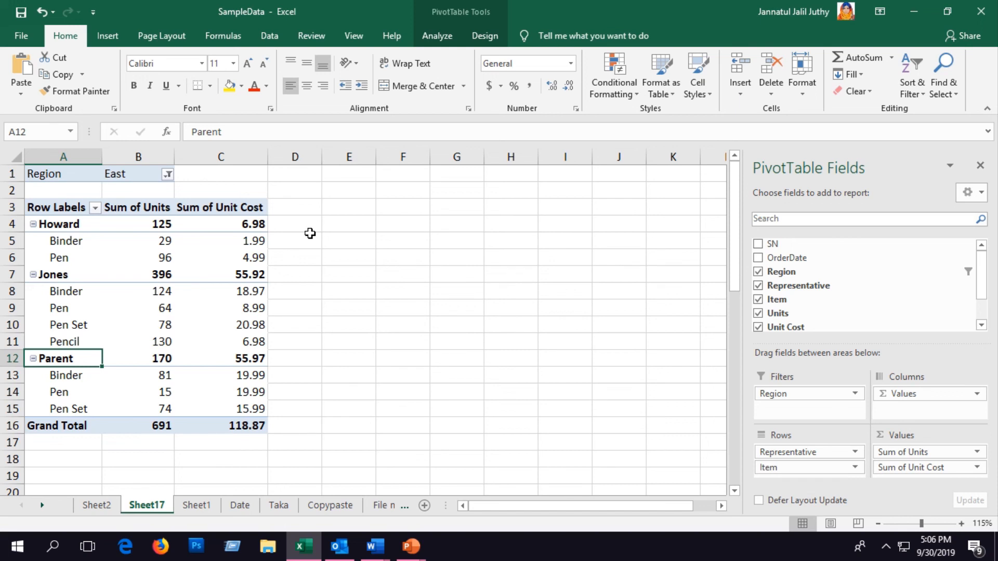
{"action": "mouse_move", "coordinate": [407, 1]}
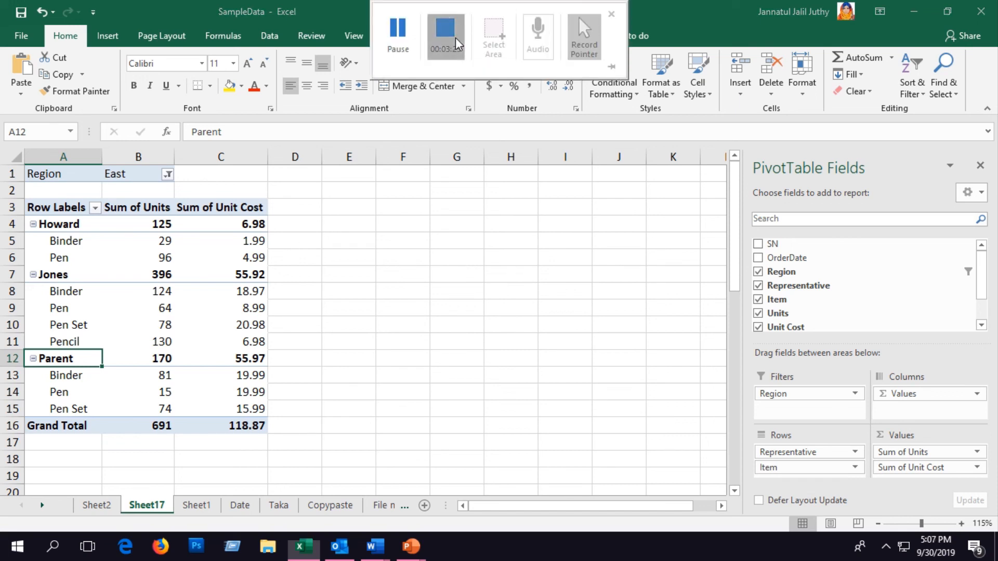
{"action": "left_click", "coordinate": [455, 38]}
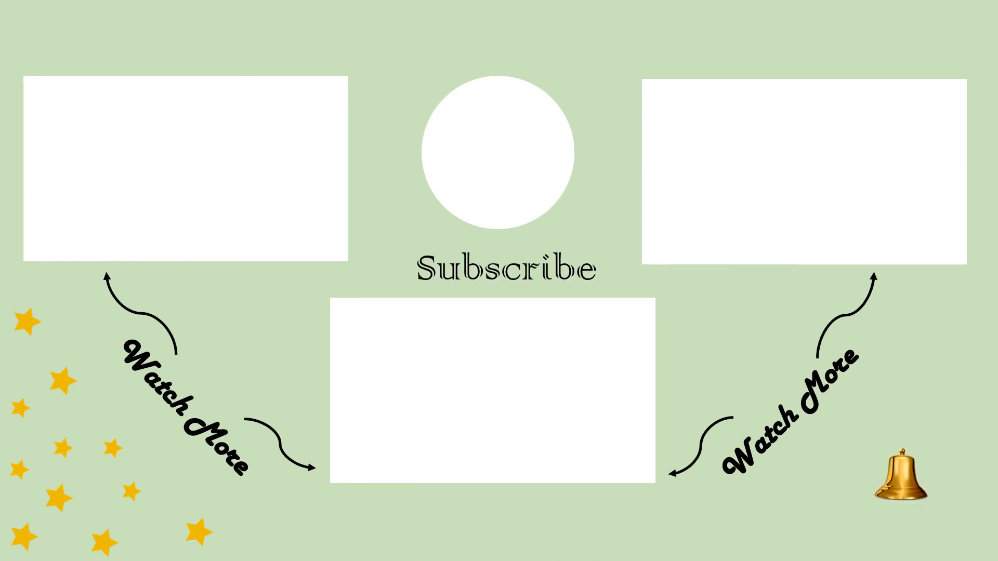